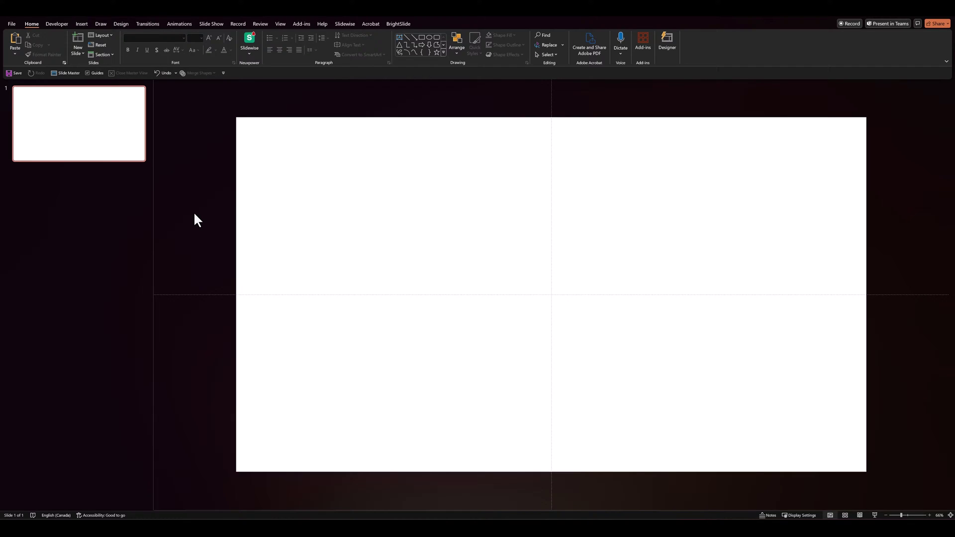
Step: Paste the four sneaker pictures, move the navy, floral and grey ones below the slide, and centre the teal one
key(ctrl+v)
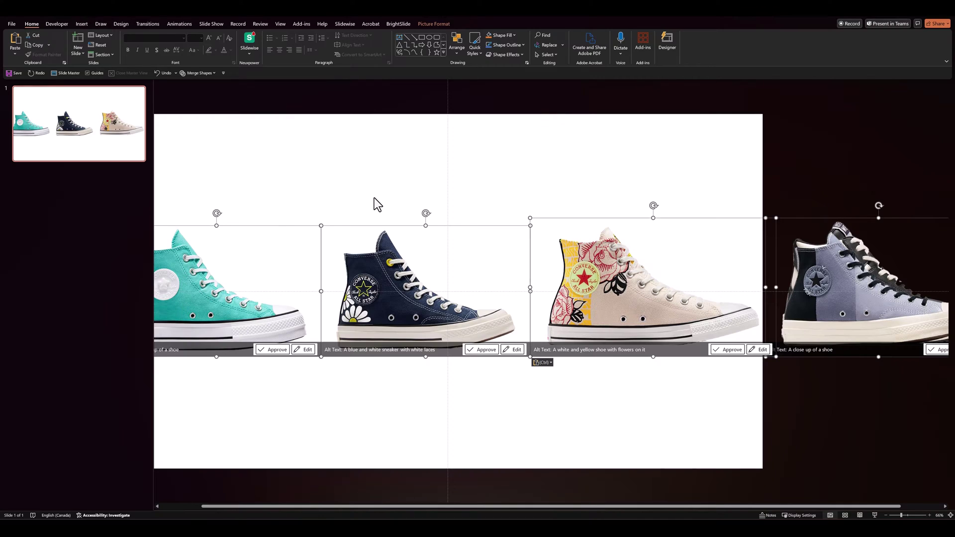
scroll(374, 198, down, 2)
scroll(375, 194, down, 2)
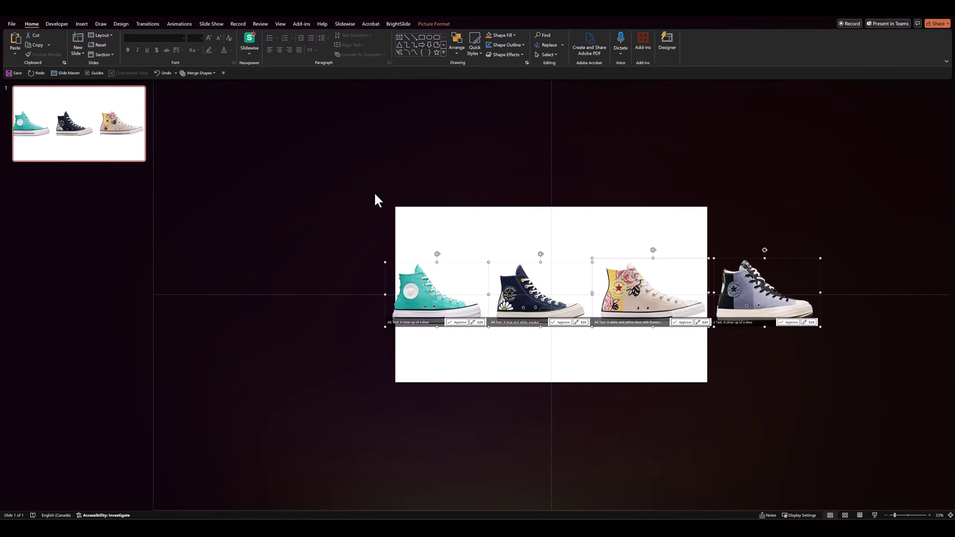
click(514, 362)
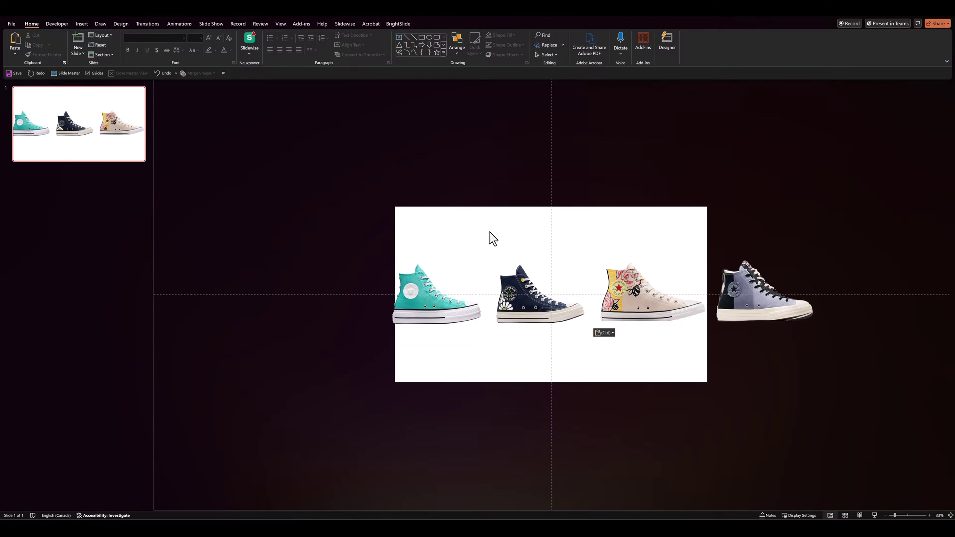
drag(468, 191, 816, 358)
drag(541, 312, 621, 445)
drag(426, 316, 551, 302)
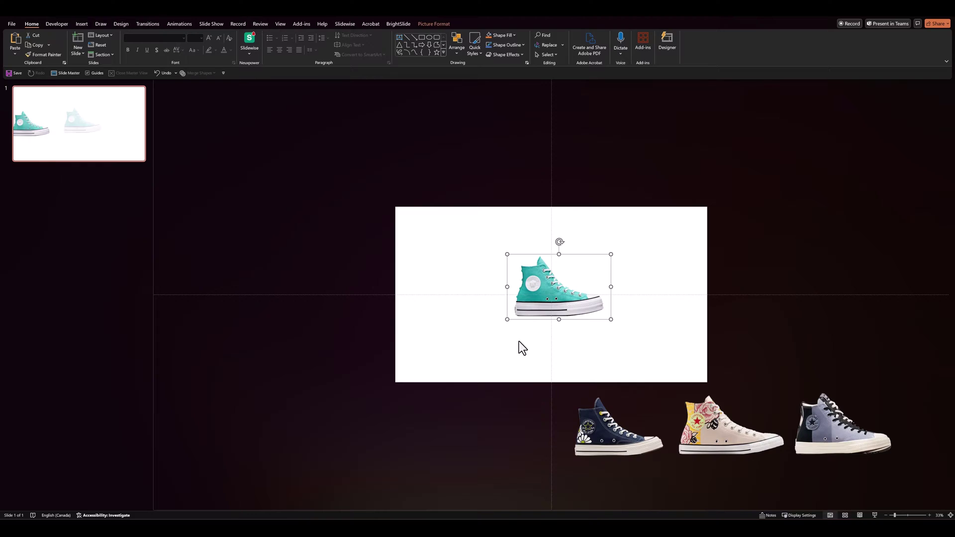
click(518, 341)
click(542, 294)
Step: Tilt all four shoes diagonally with the rotation handle
key(ctrl+a)
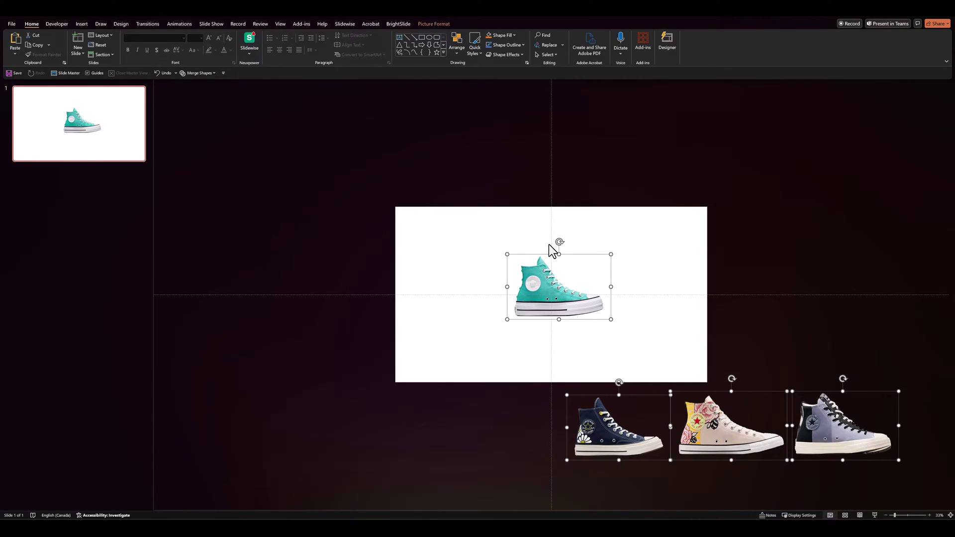
drag(558, 241, 574, 261)
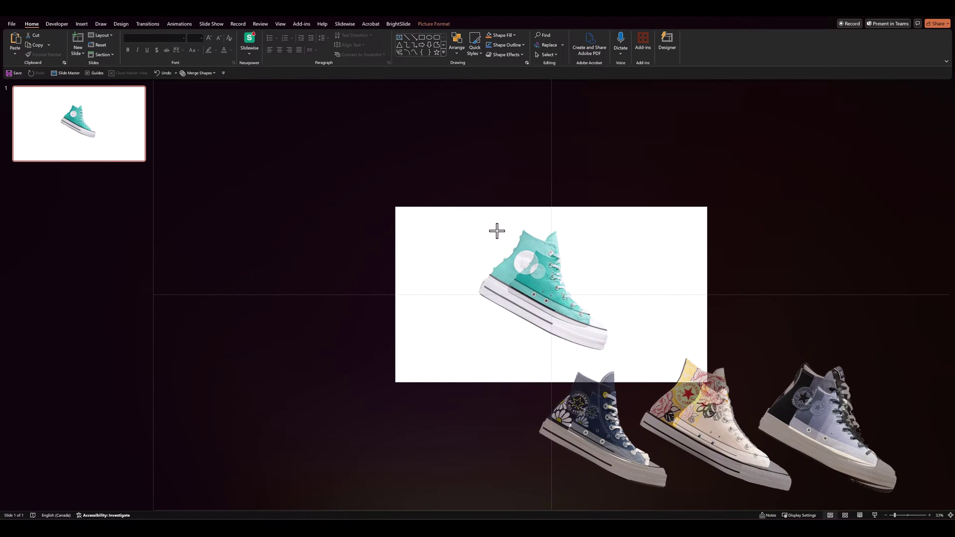
click(437, 335)
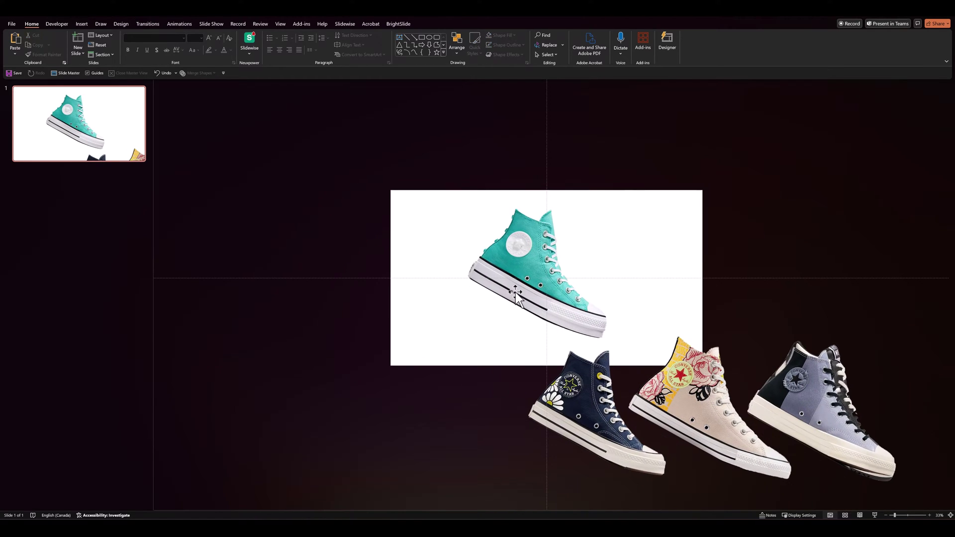
Step: Add three new blank slides (slides 2–4) from the slide thumbnail pane
drag(515, 294, 520, 298)
click(493, 331)
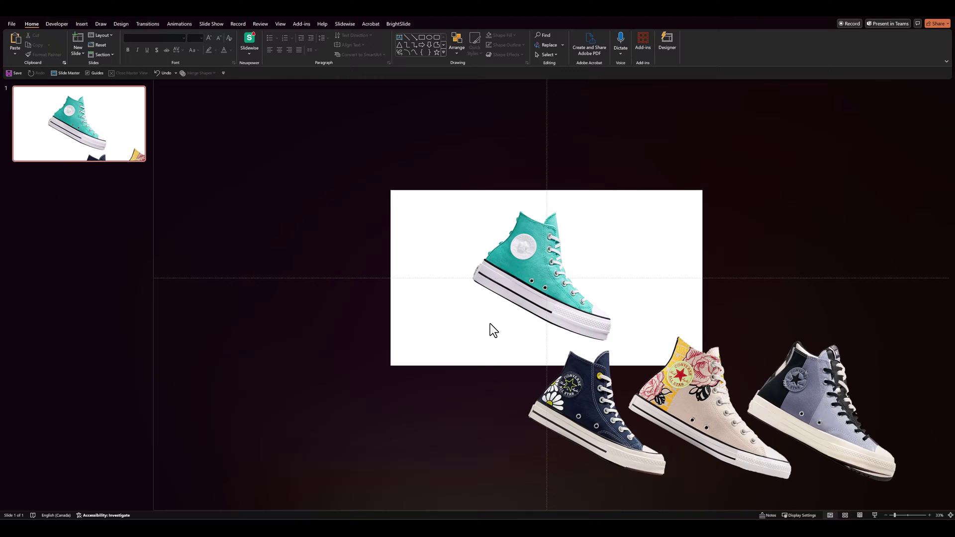
key(ctrl+z)
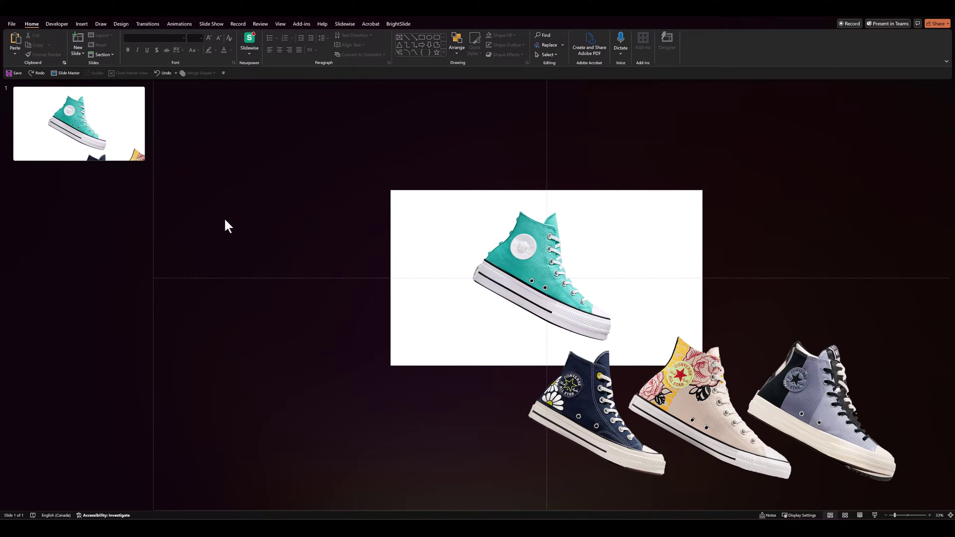
right_click(85, 202)
click(97, 227)
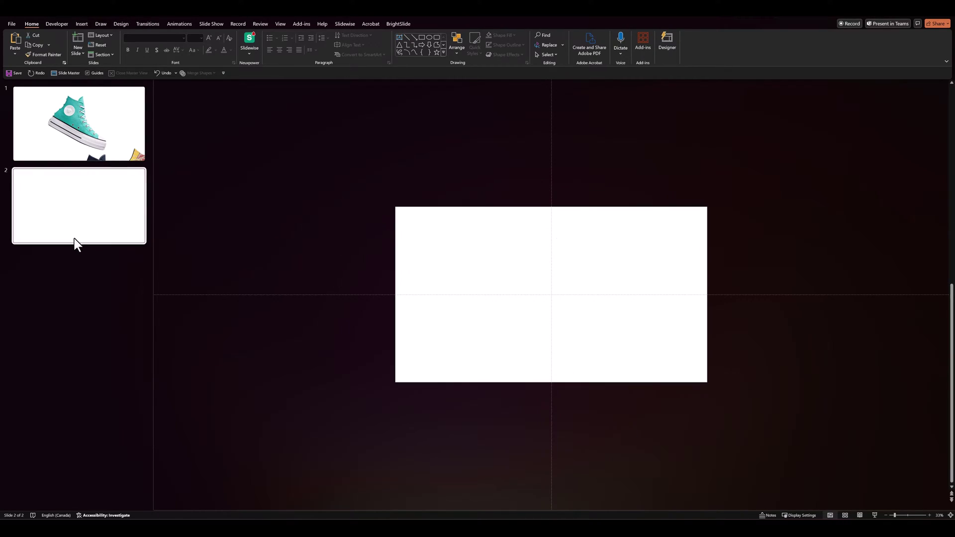
right_click(81, 264)
click(96, 288)
right_click(82, 350)
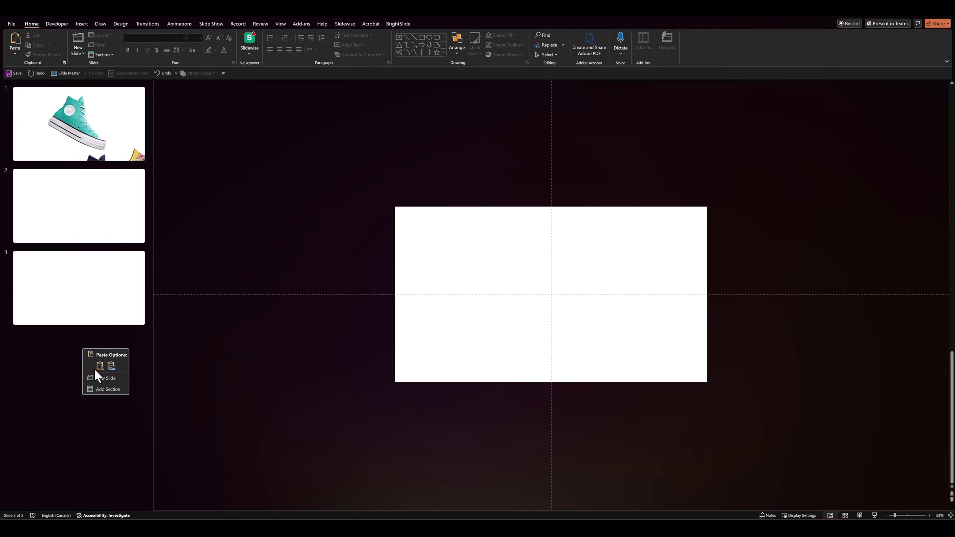
click(97, 375)
Step: Cut the navy shoe from slide 1 and centre it on slide 2
click(96, 154)
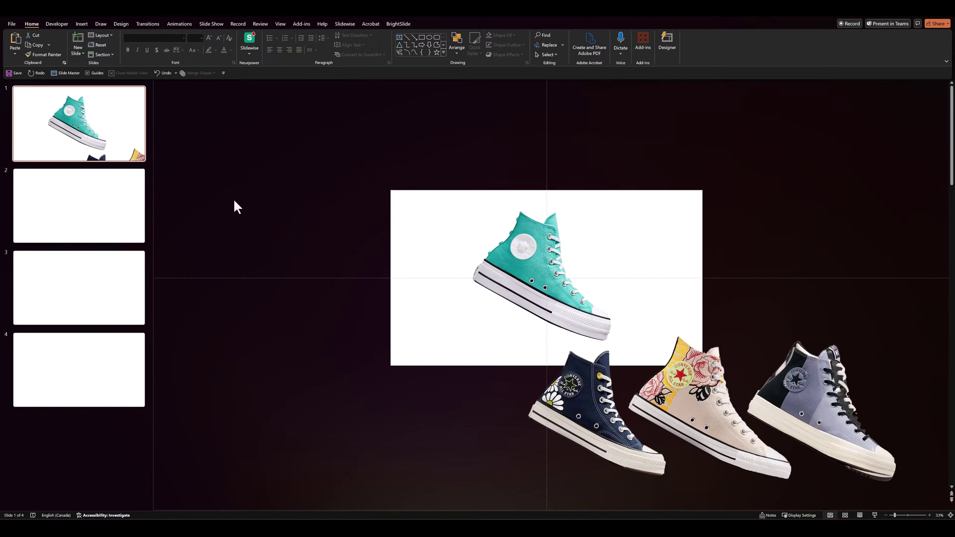
right_click(570, 395)
click(583, 231)
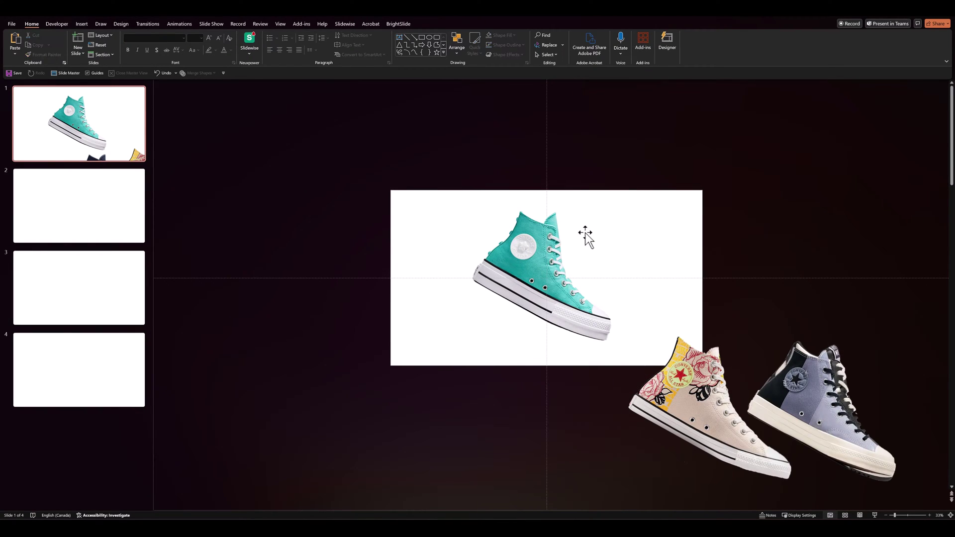
click(112, 224)
key(ctrl+v)
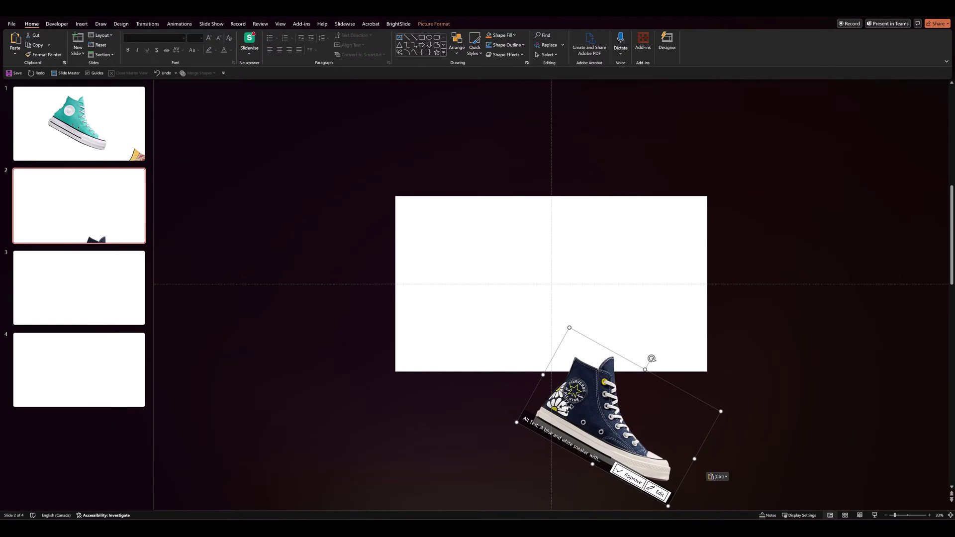
drag(597, 413, 553, 281)
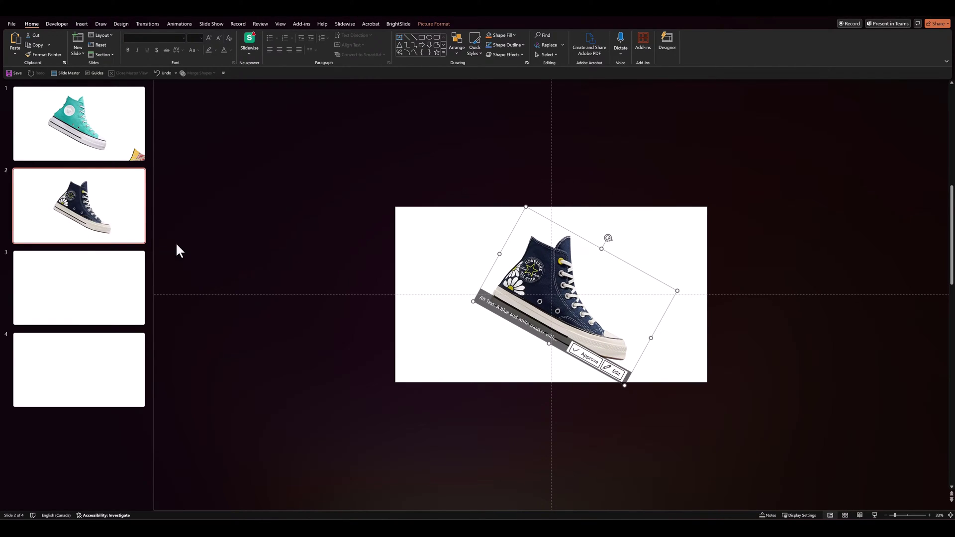
Step: Cut the floral shoe from slide 1 and centre it on slide 3
click(106, 158)
click(674, 384)
right_click(675, 384)
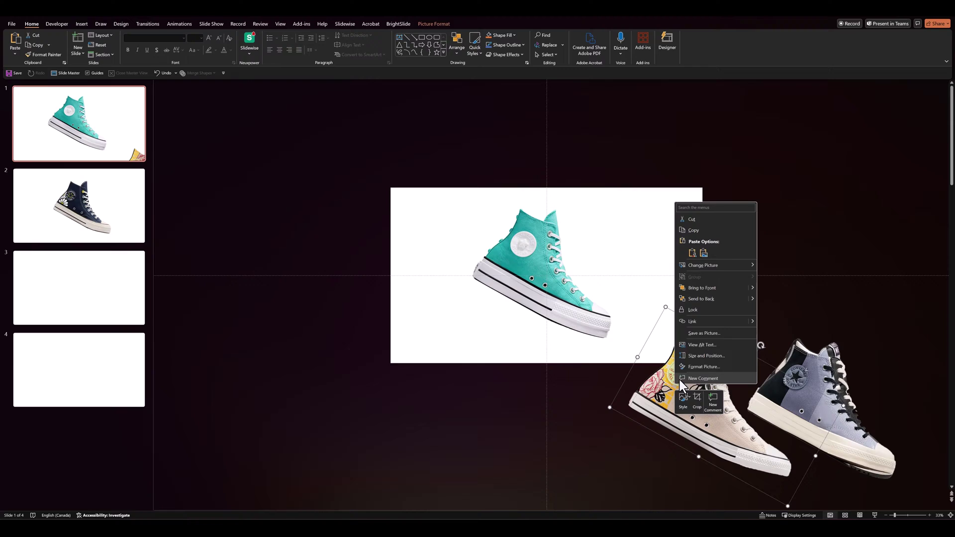
click(696, 219)
click(97, 291)
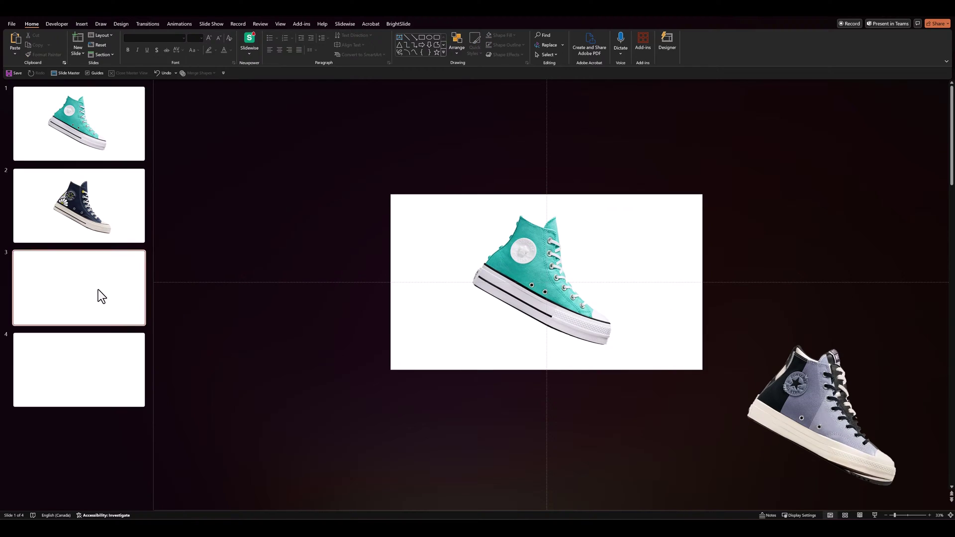
right_click(361, 252)
click(379, 277)
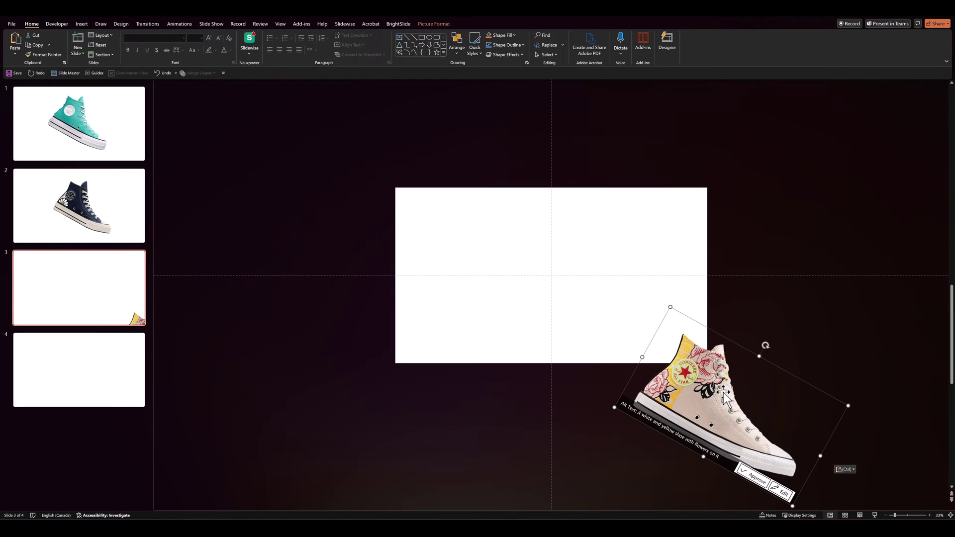
drag(724, 393, 554, 269)
click(420, 315)
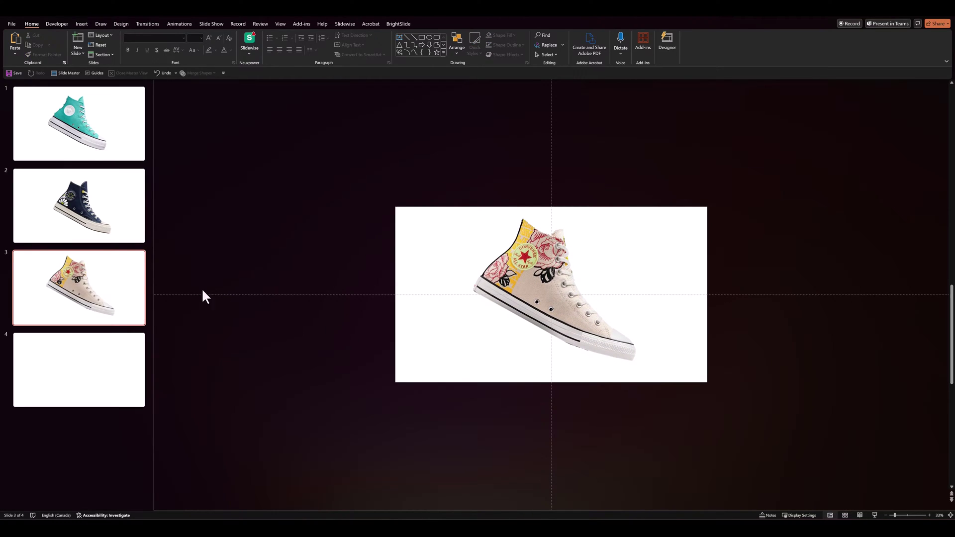
Step: Cut the grey shoe from slide 1 and centre it on slide 4
click(89, 135)
click(796, 398)
right_click(794, 398)
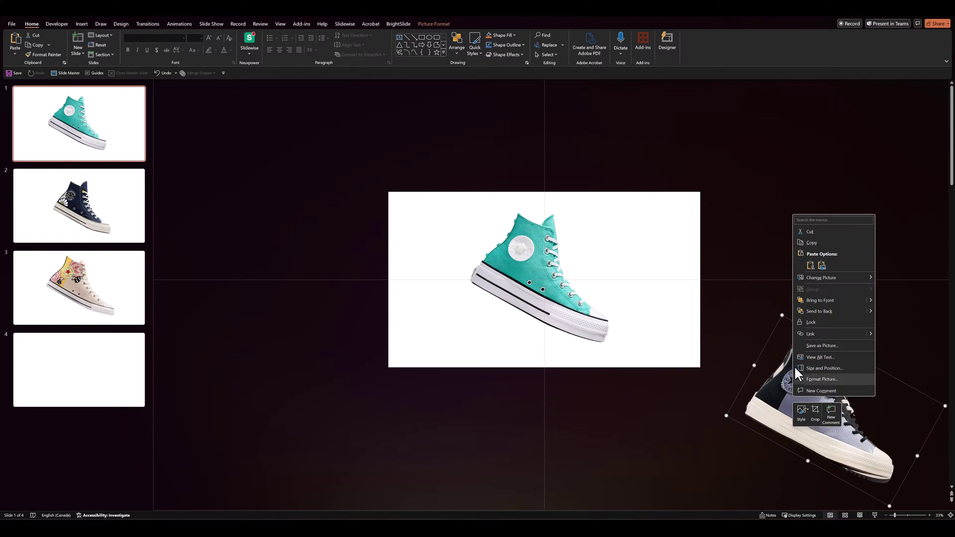
click(798, 232)
click(104, 383)
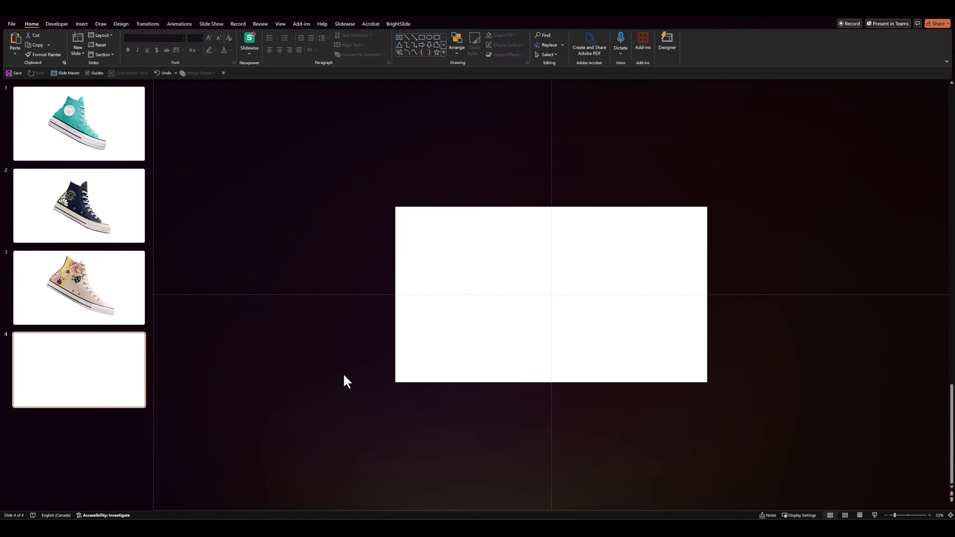
key(ctrl+v)
drag(816, 428, 541, 284)
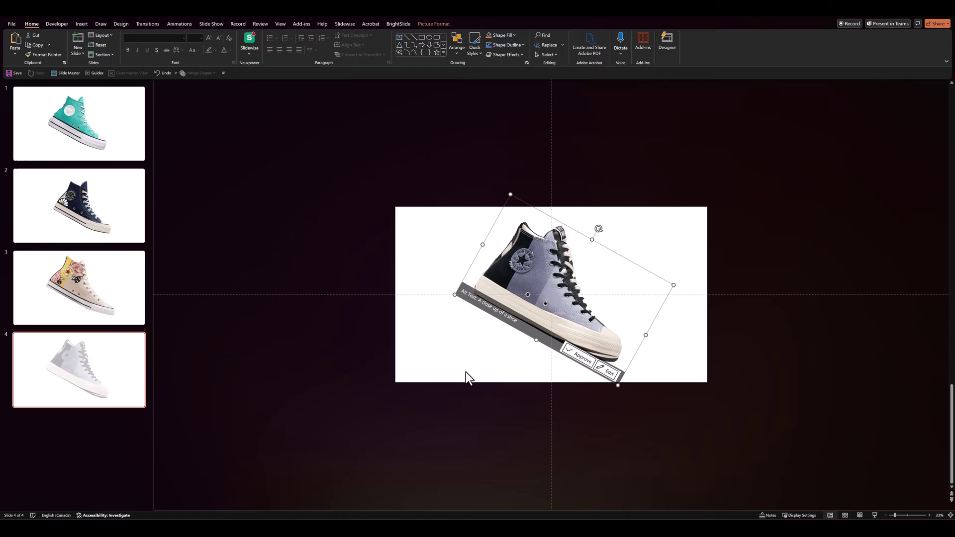
click(422, 351)
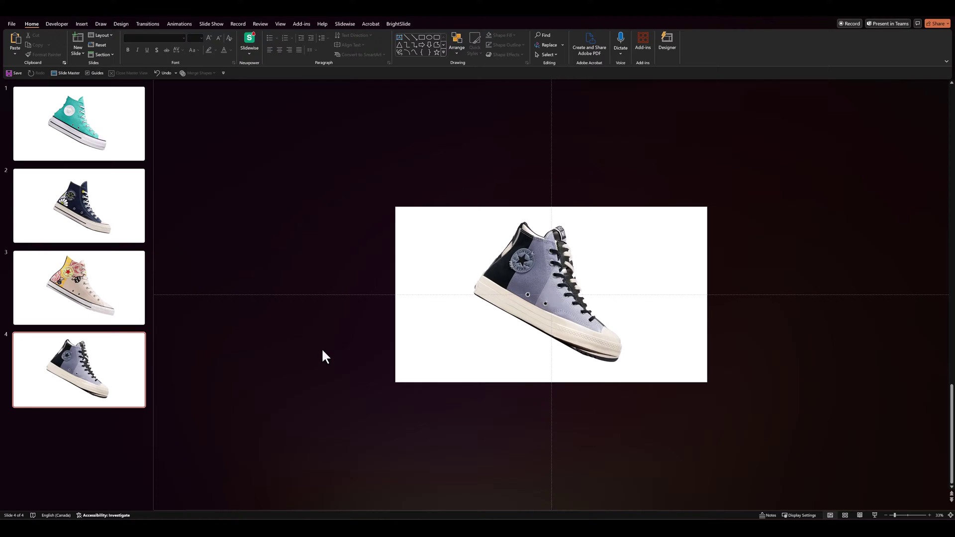
Step: Give slide 1 a solid teal background sampled from its shoe with the eyedropper
click(113, 131)
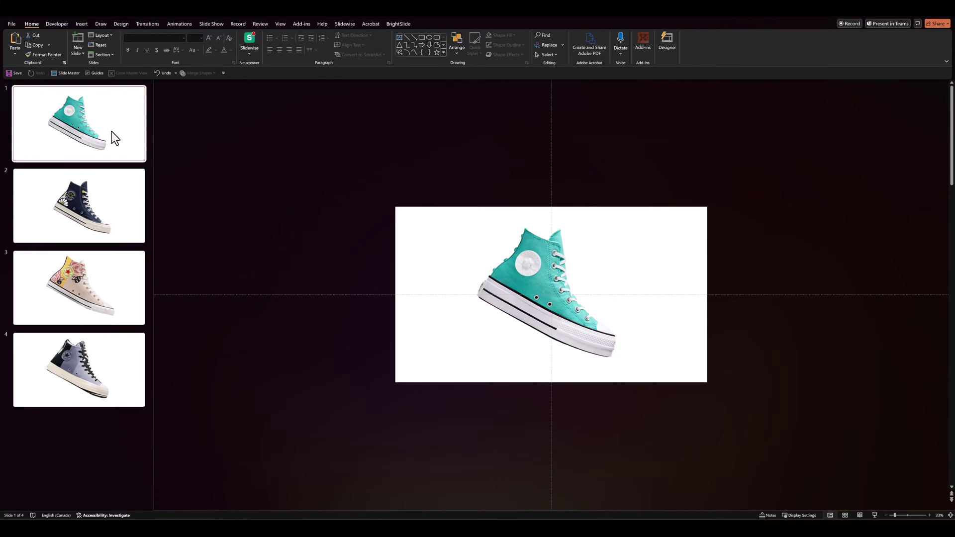
right_click(403, 242)
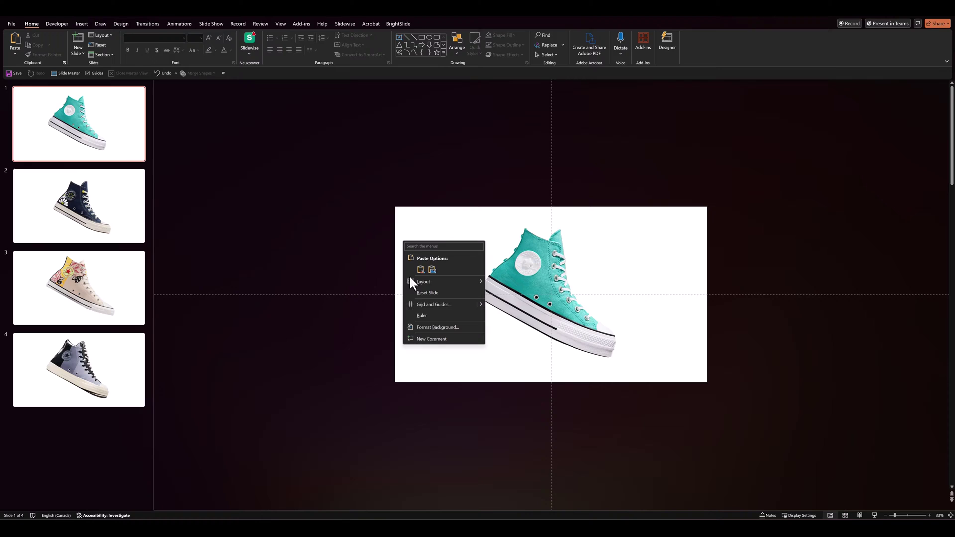
click(420, 328)
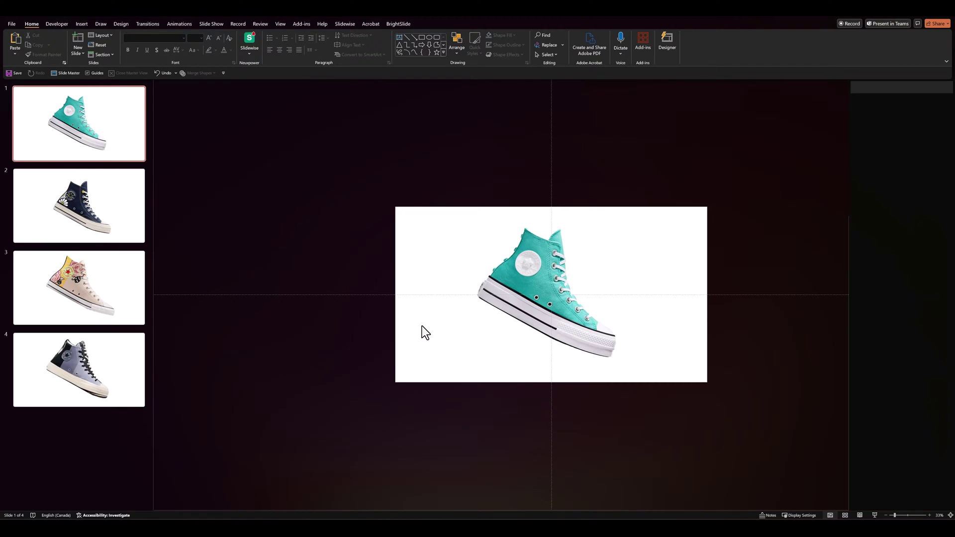
click(933, 182)
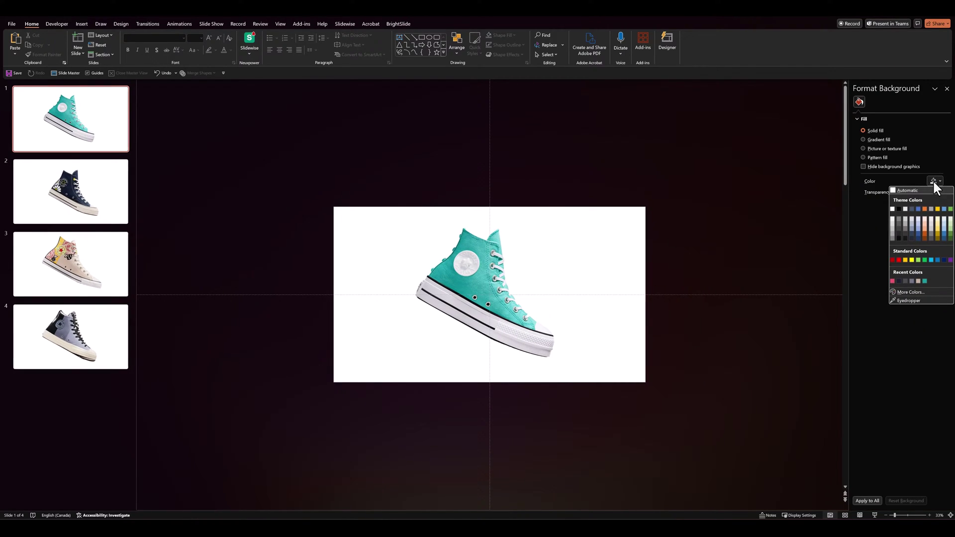
click(909, 300)
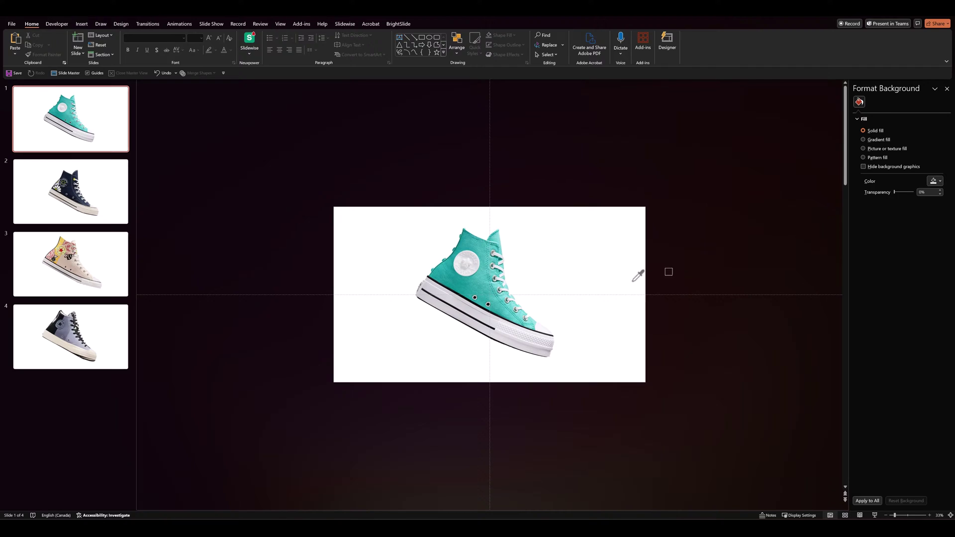
click(471, 282)
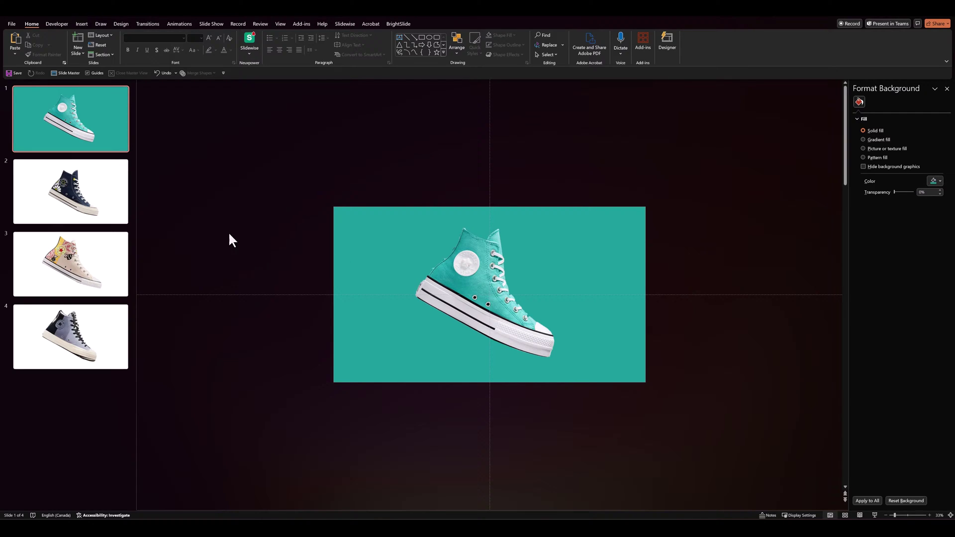
Step: Give slide 2 a solid navy background sampled from its shoe
click(92, 195)
right_click(362, 243)
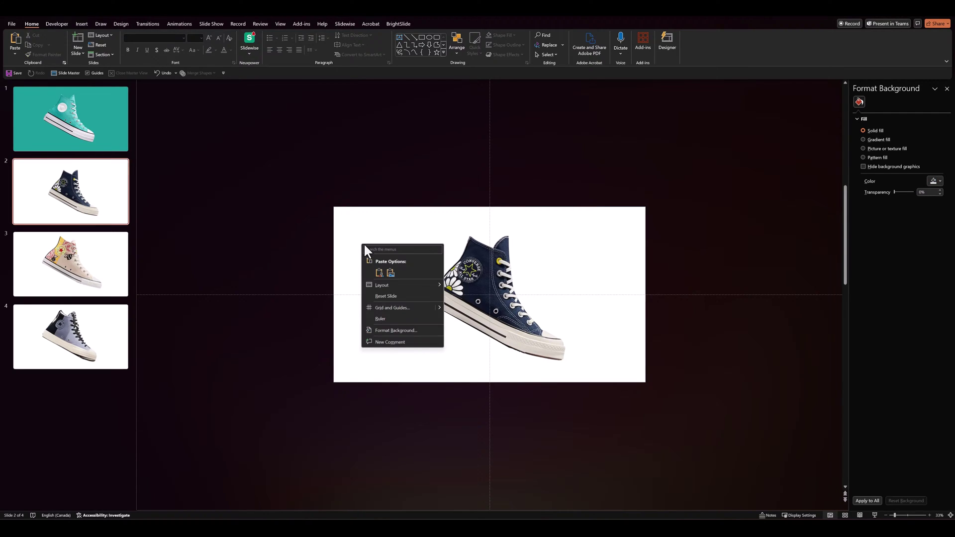
click(560, 245)
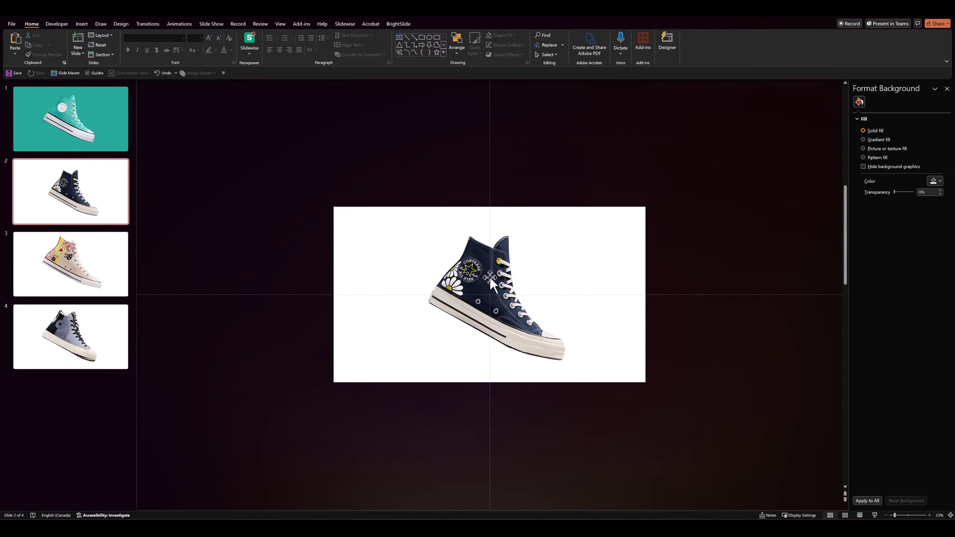
click(936, 181)
click(898, 301)
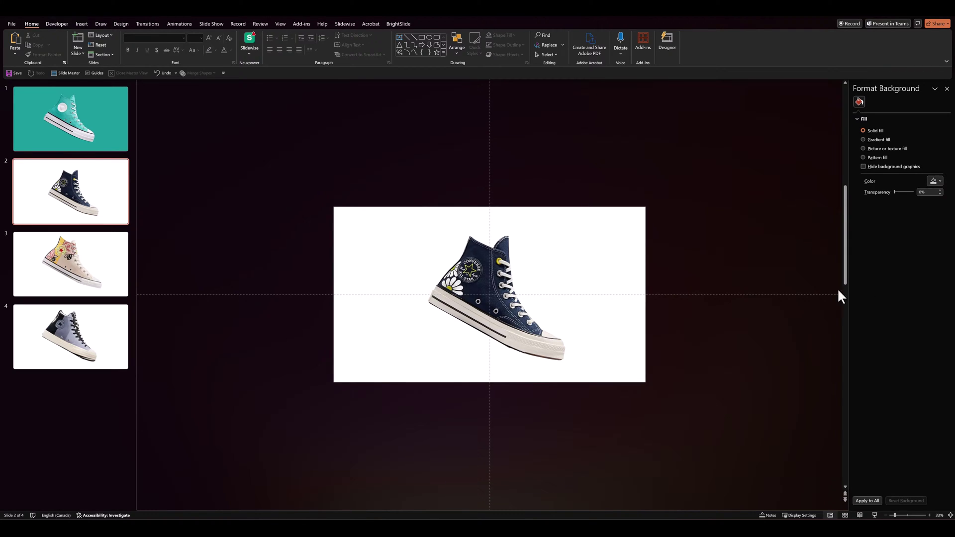
click(482, 289)
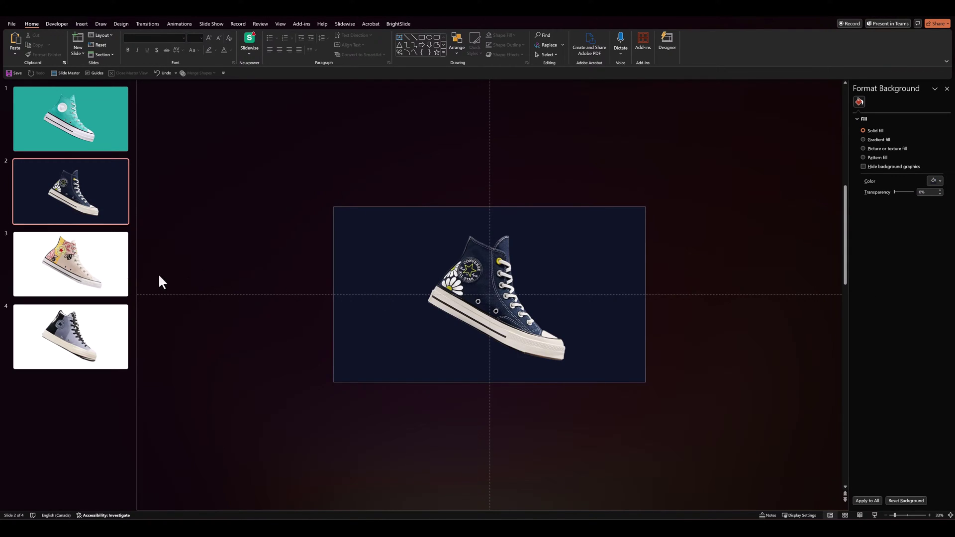
Step: Give slide 3 a solid pink-beige background sampled from its shoe
key(Down)
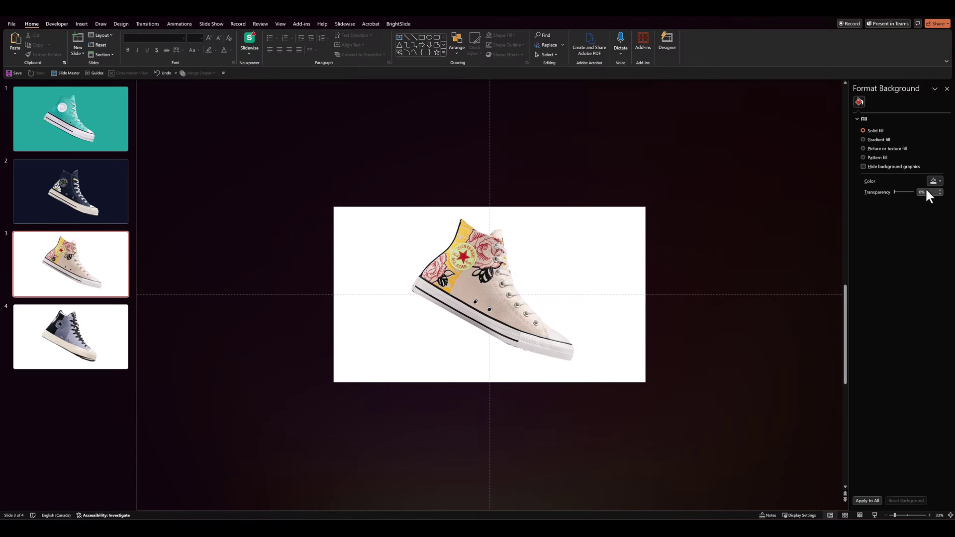
click(934, 181)
click(908, 300)
click(501, 296)
Step: Give slide 4 a solid lavender background sampled from its shoe
click(98, 338)
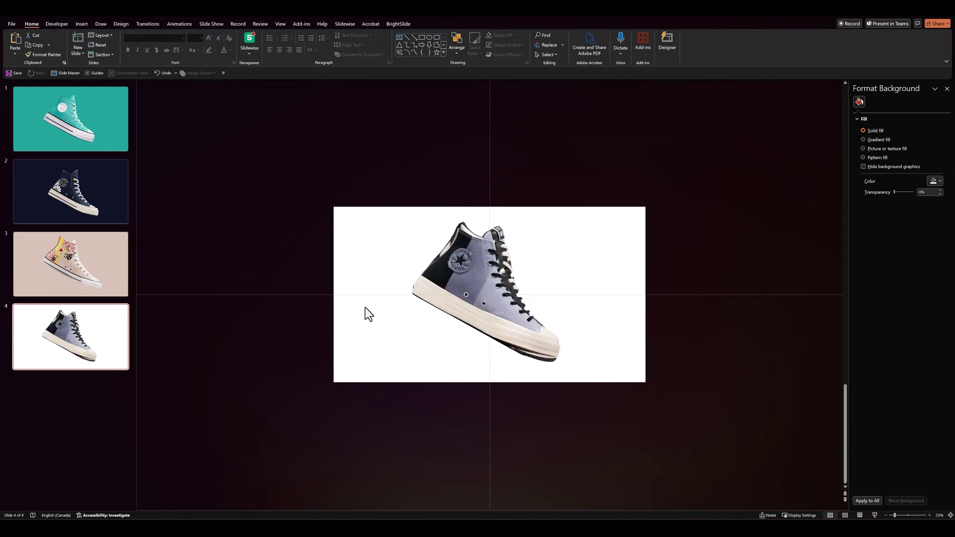
click(934, 182)
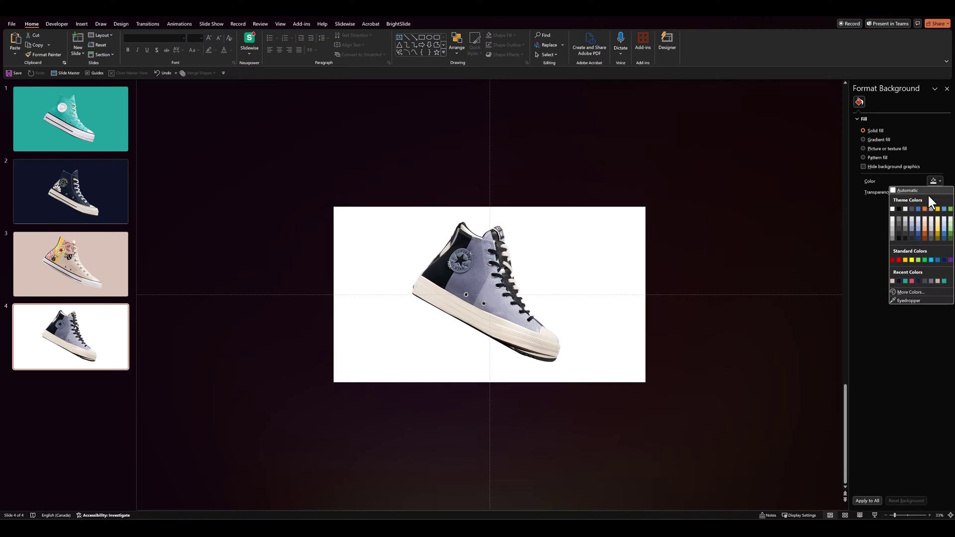
click(909, 307)
click(501, 298)
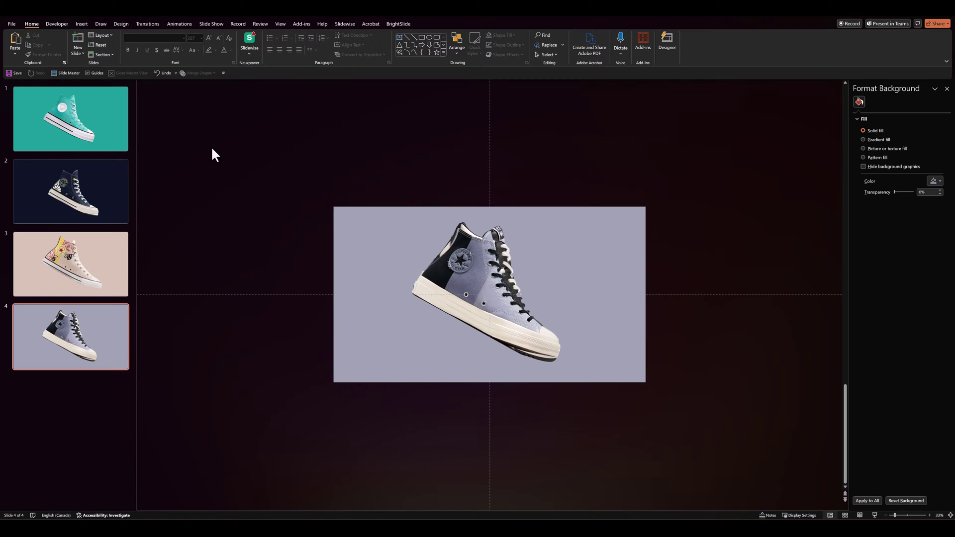
click(81, 122)
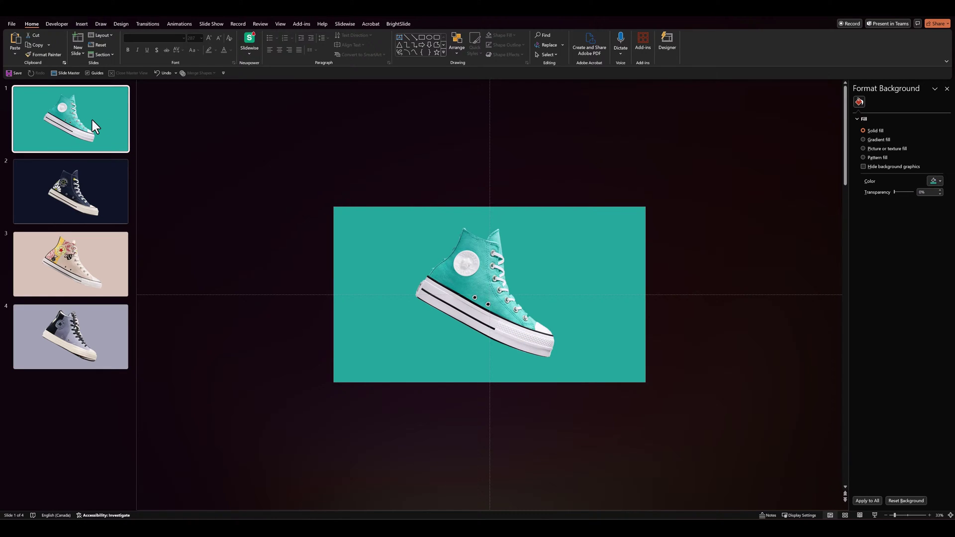
Step: Insert a text box on slide 1 with the title 'All Star Lift'
click(400, 38)
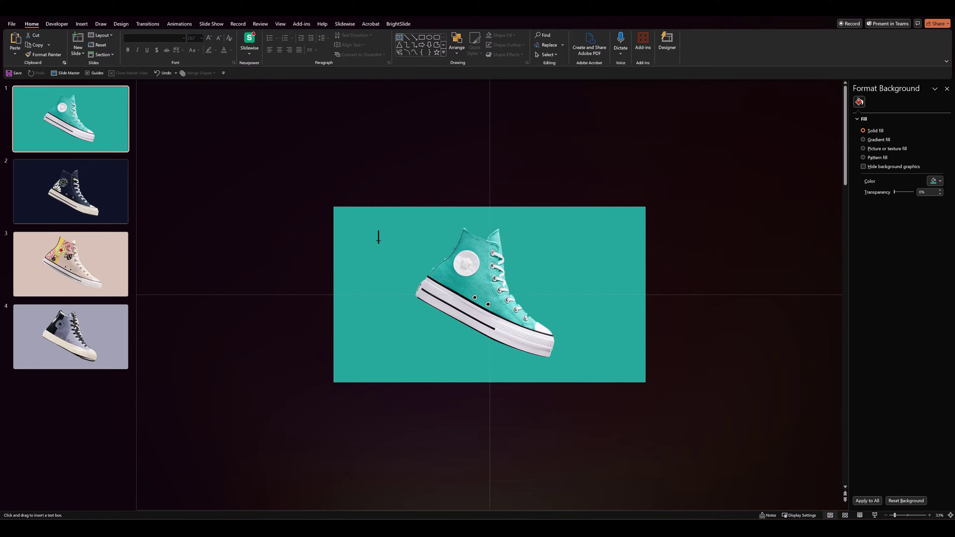
click(356, 333)
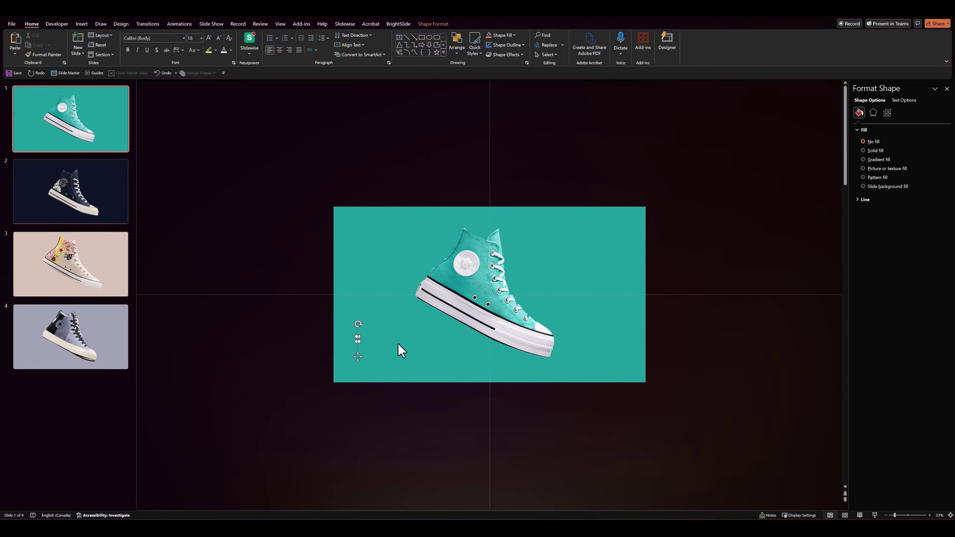
text(Text)
click(365, 340)
Step: Format the title as 287 pt white Sora ExtraBold and position it over the shoe
click(208, 38)
click(209, 37)
click(209, 38)
click(209, 38)
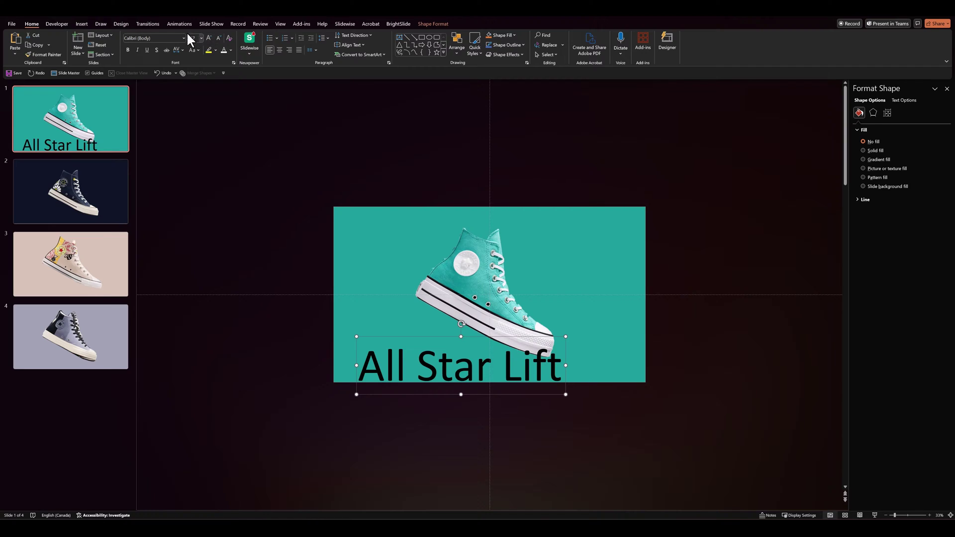
click(160, 38)
key(Return)
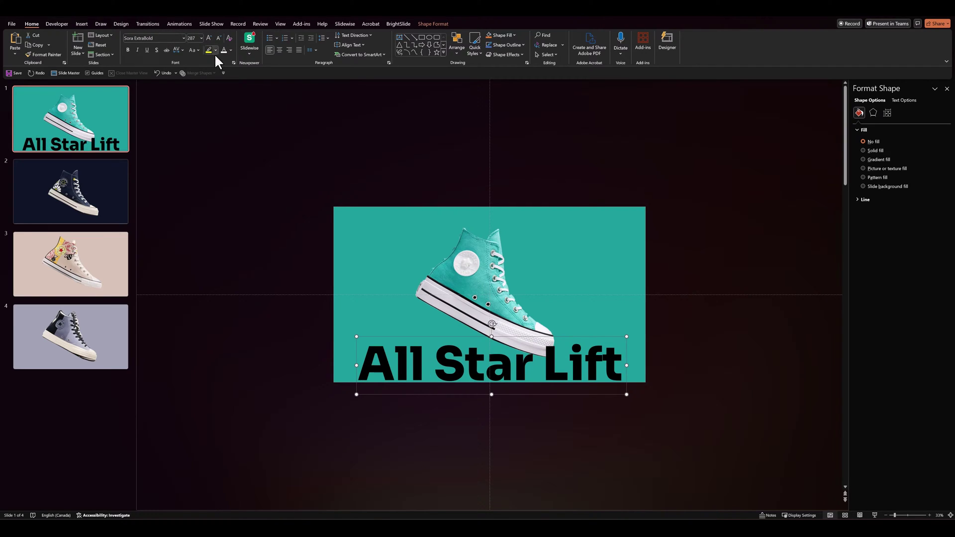
click(223, 50)
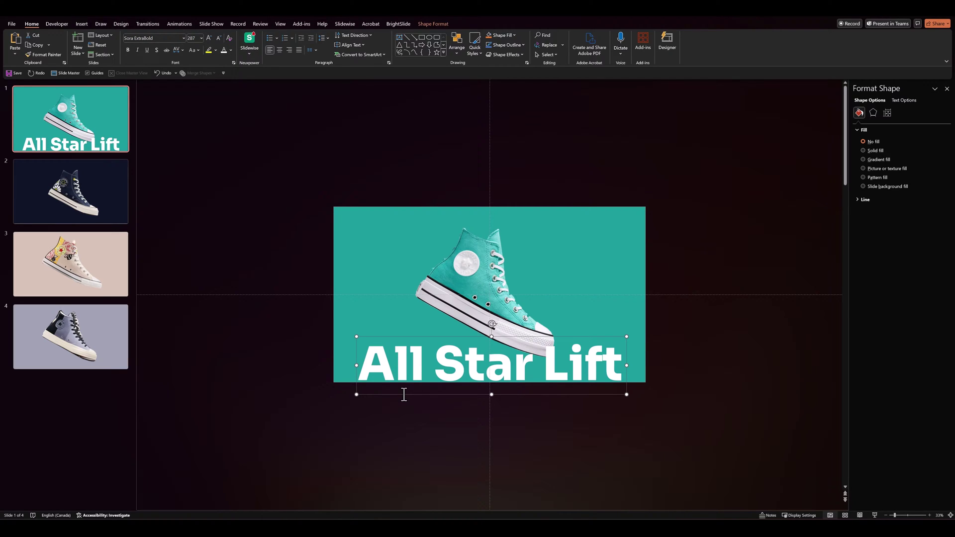
drag(404, 394, 406, 322)
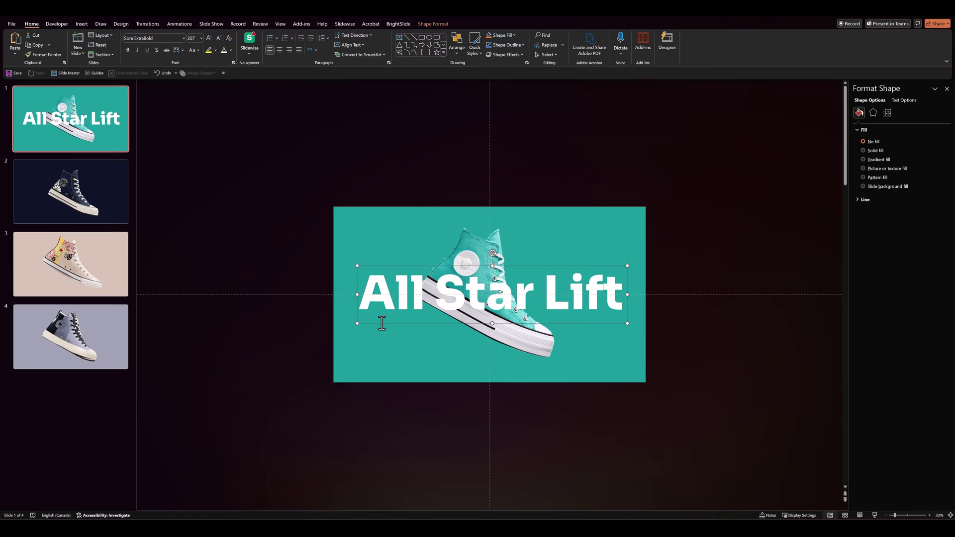
key(ctrl+z)
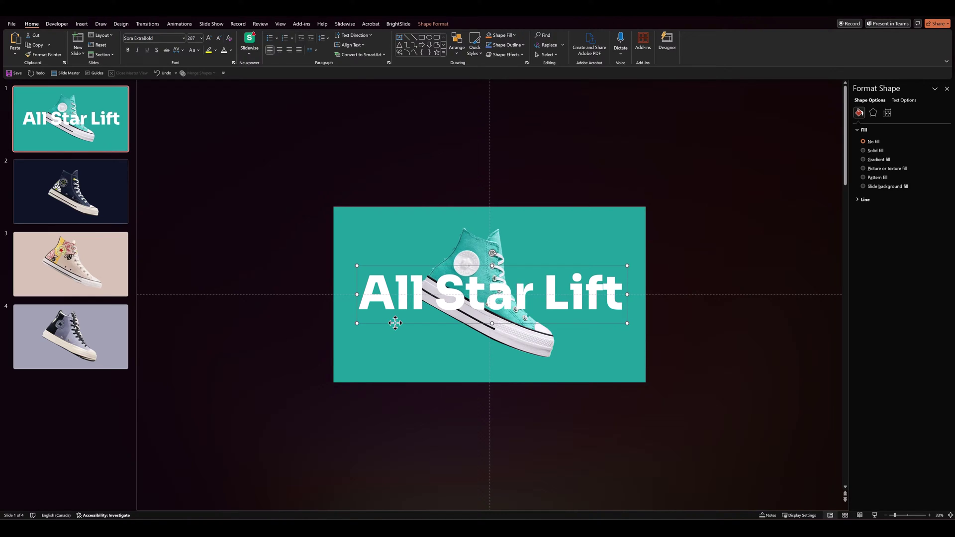
Step: Duplicate the title just below and give the copy no fill with a 3 pt white outline
drag(395, 323, 400, 372)
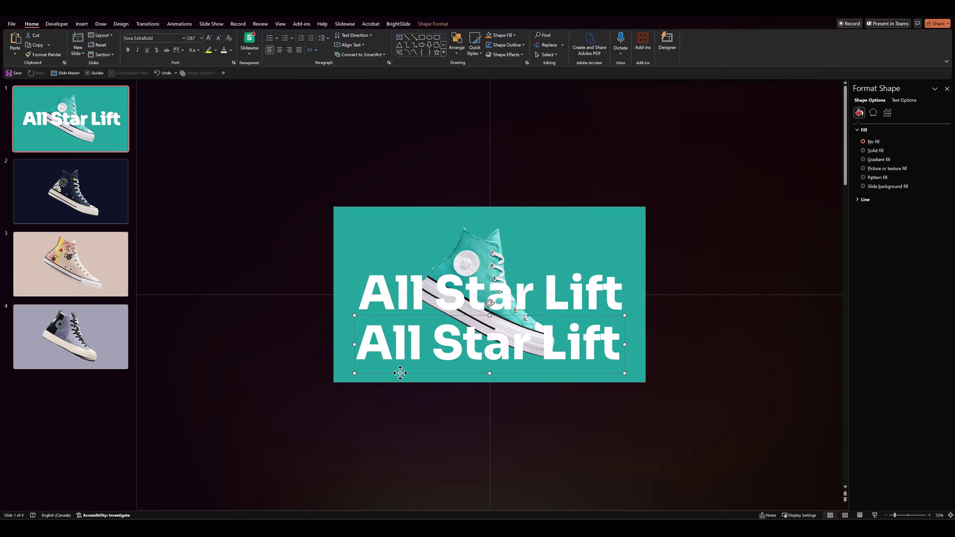
click(432, 25)
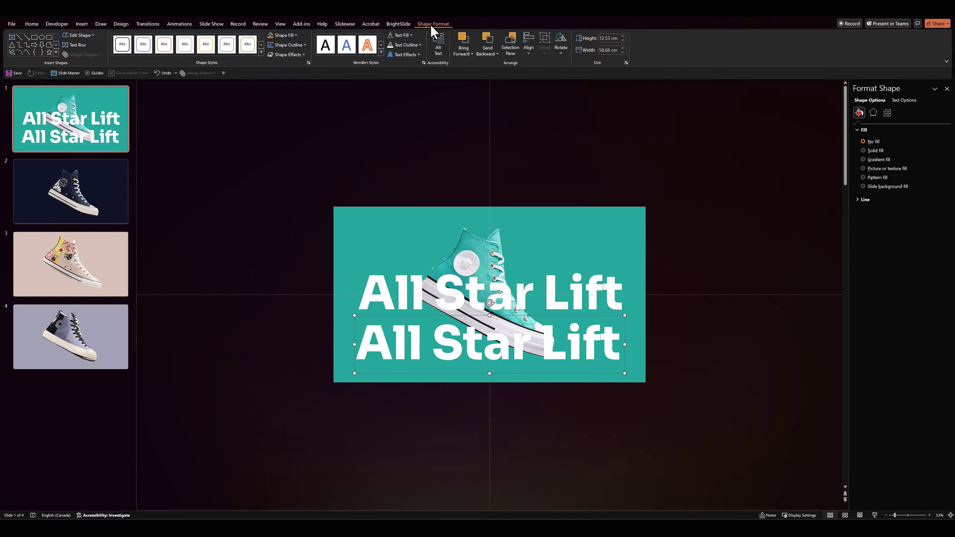
click(391, 36)
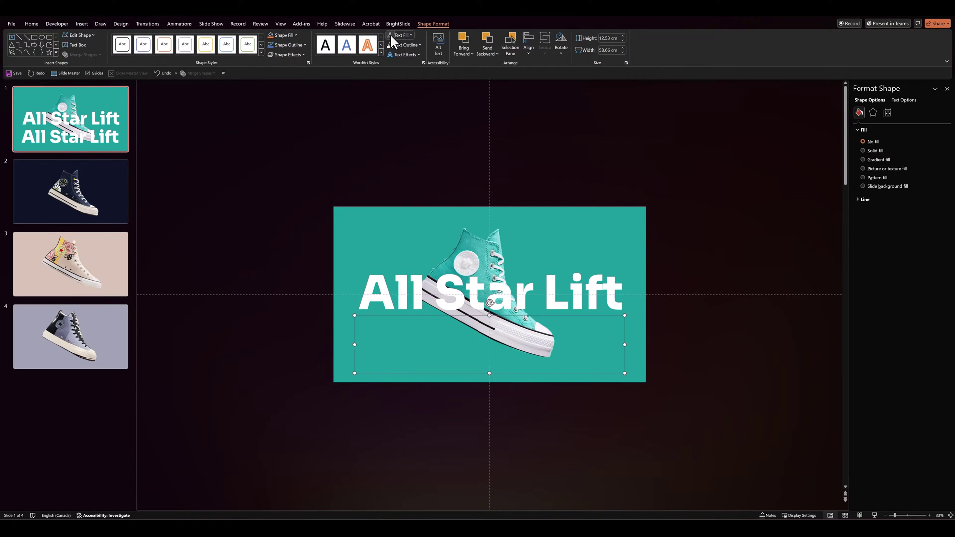
click(392, 43)
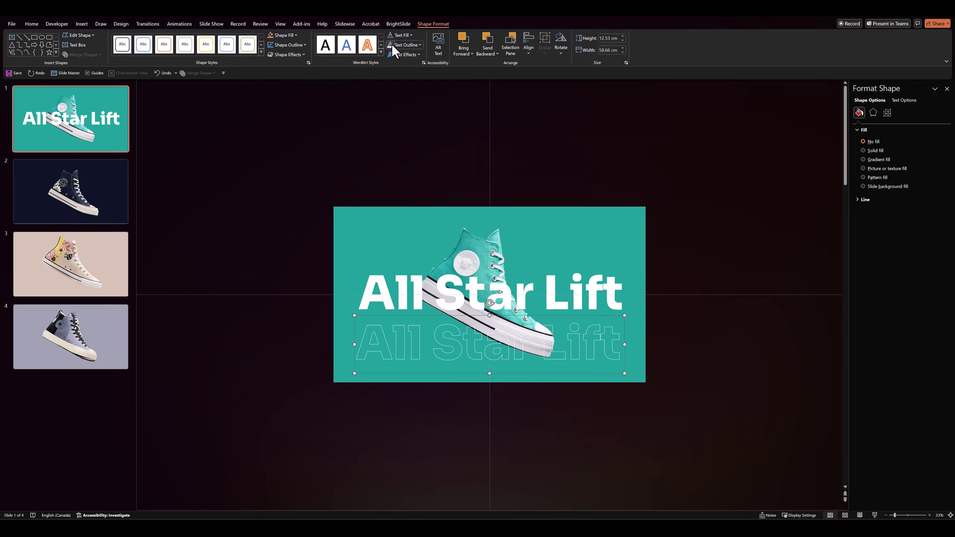
click(409, 45)
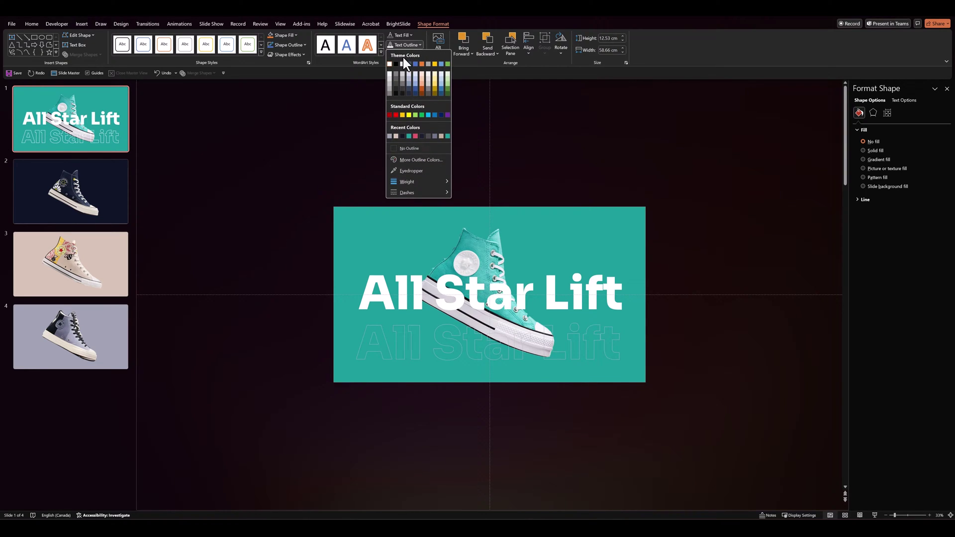
mouse_move(423, 180)
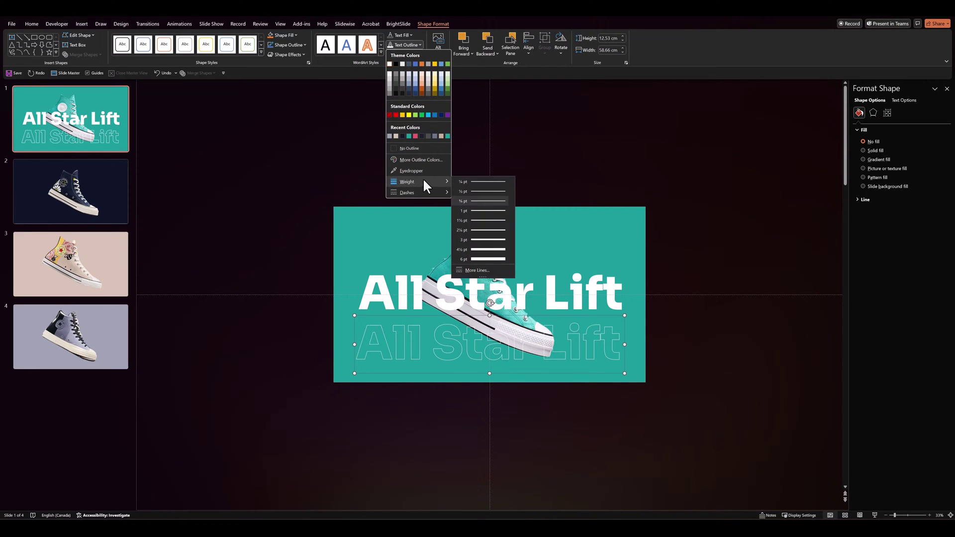
click(484, 245)
click(312, 256)
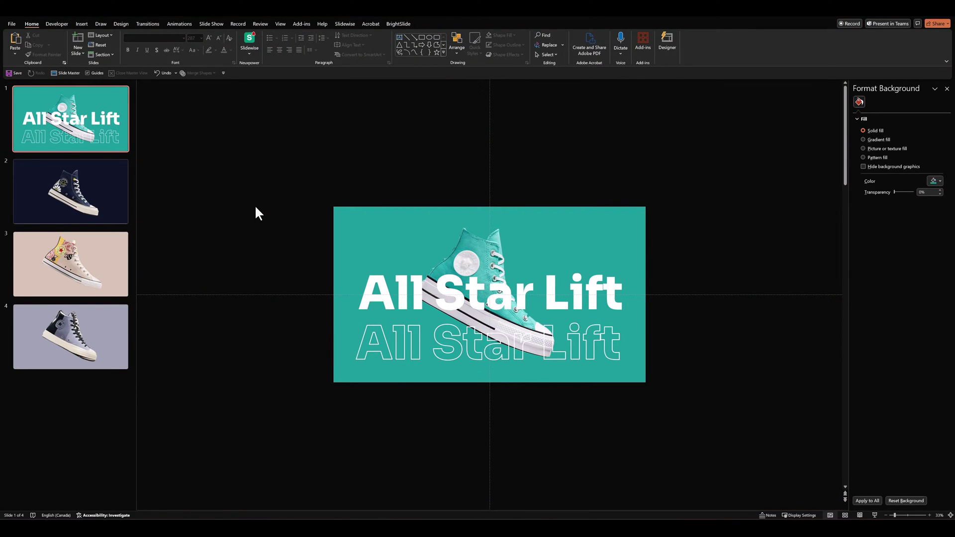
Step: Apply a Fly In entrance from the left to the teal shoe picture
click(183, 23)
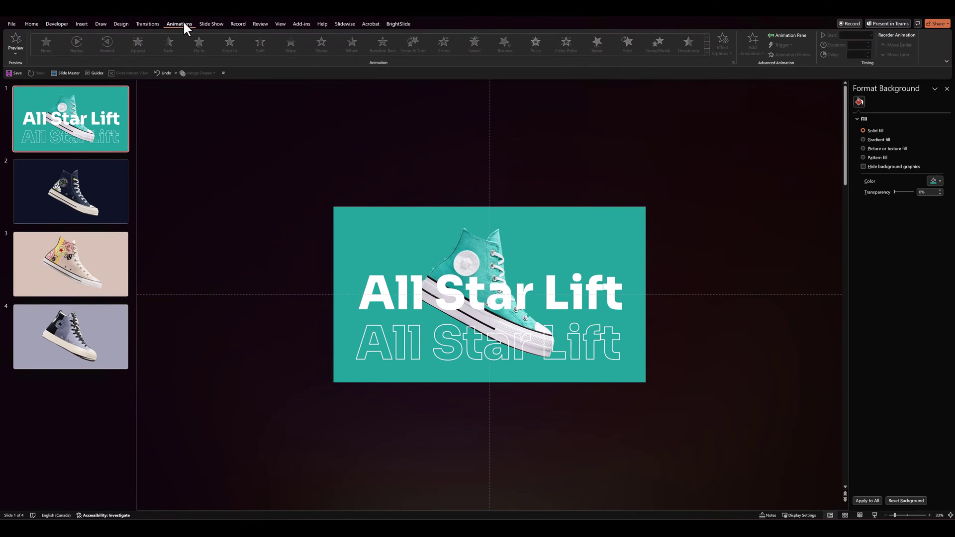
click(455, 254)
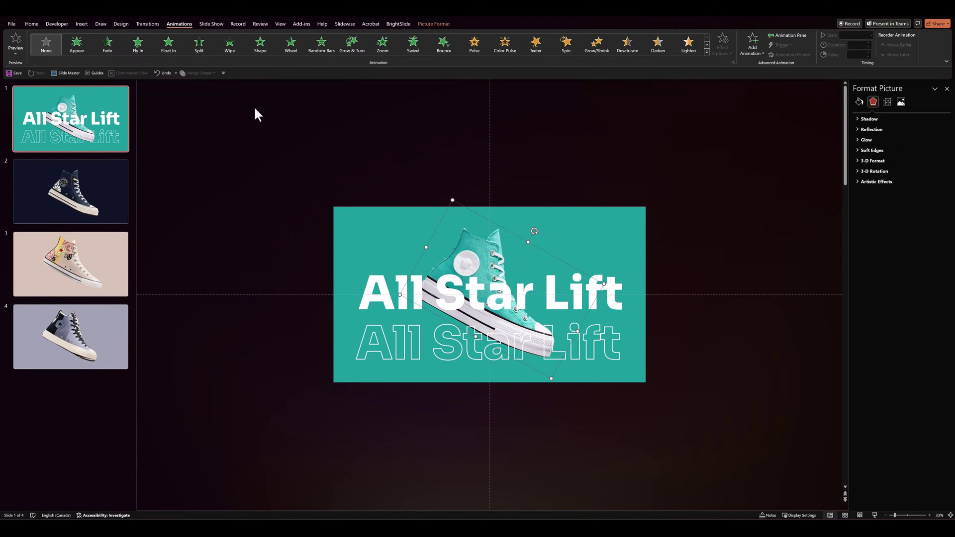
click(134, 47)
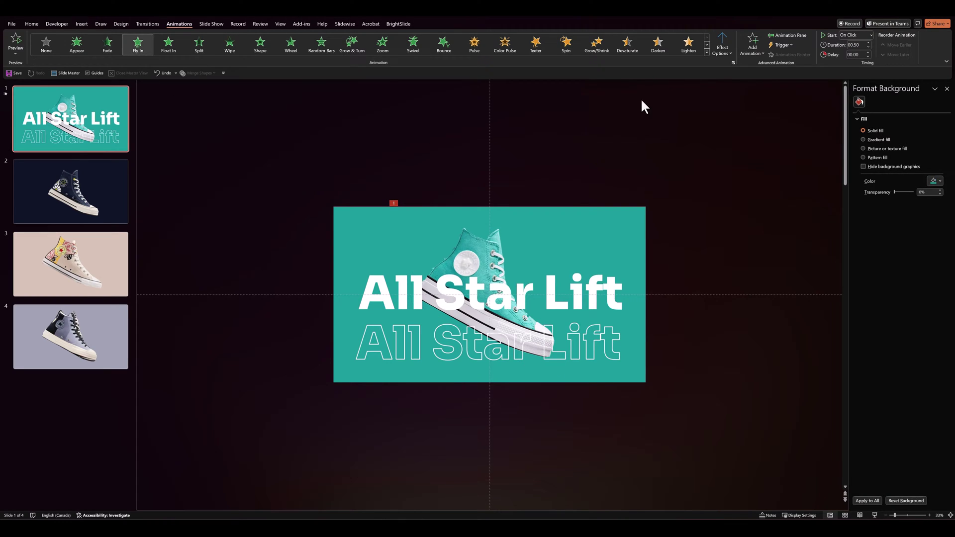
click(720, 58)
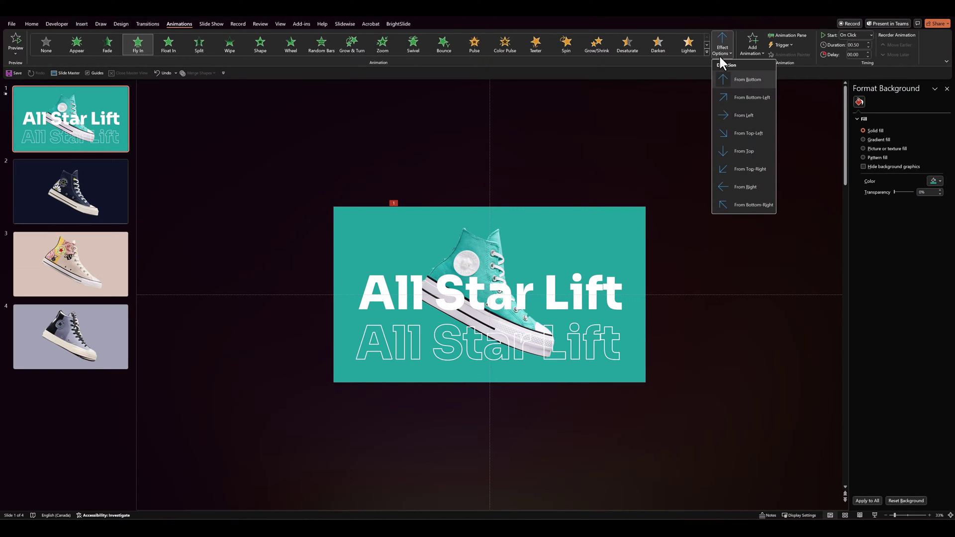
click(722, 116)
Step: Set the shoe's fly-in to start With Previous with a 0.03 sec bounce end, then preview
click(785, 35)
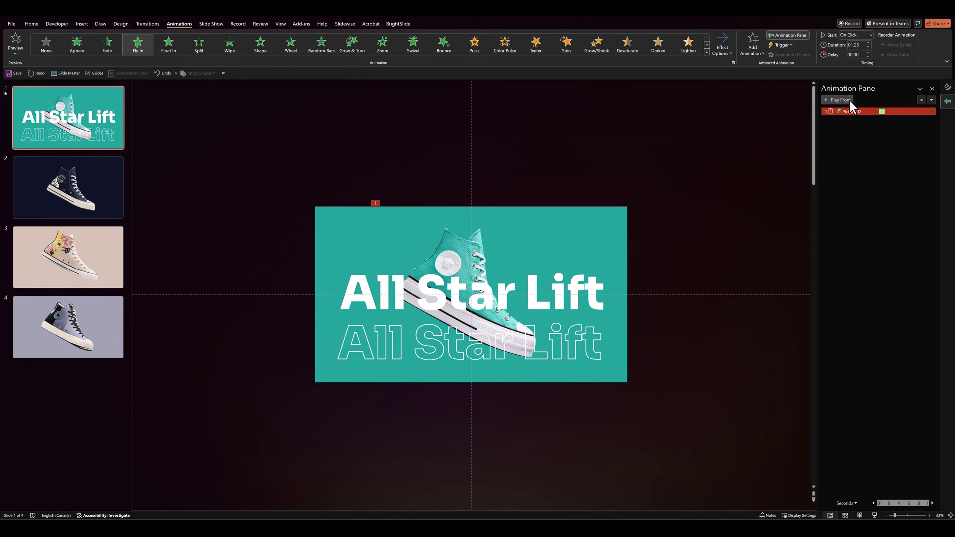
right_click(869, 114)
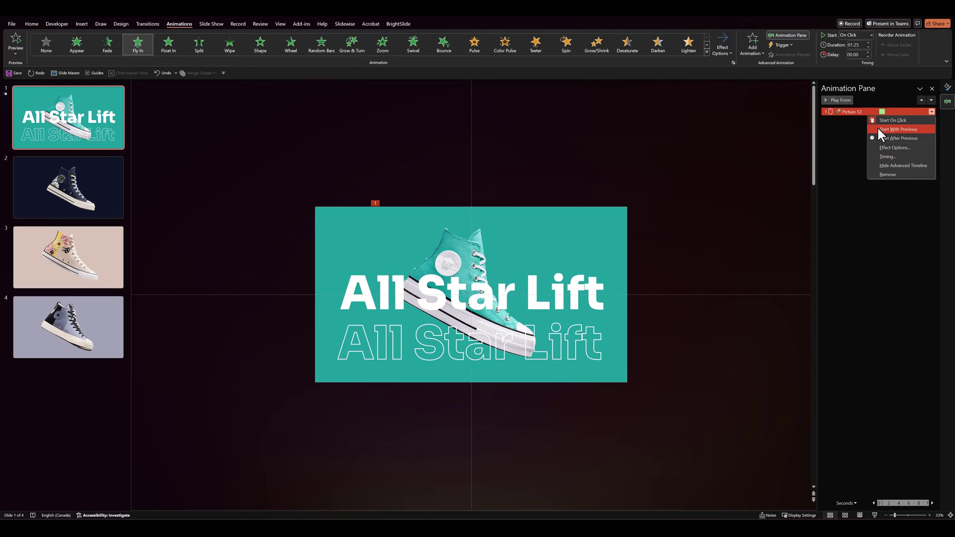
click(876, 127)
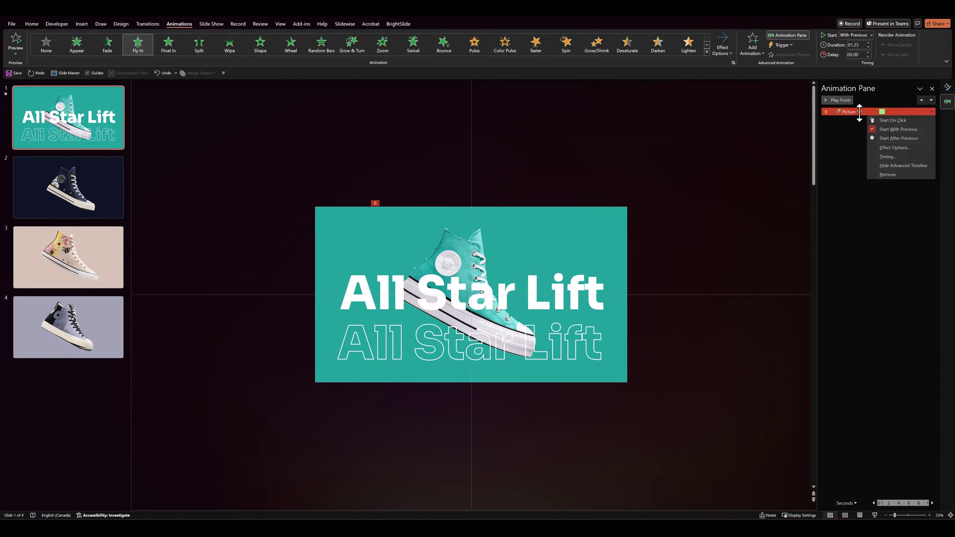
click(886, 146)
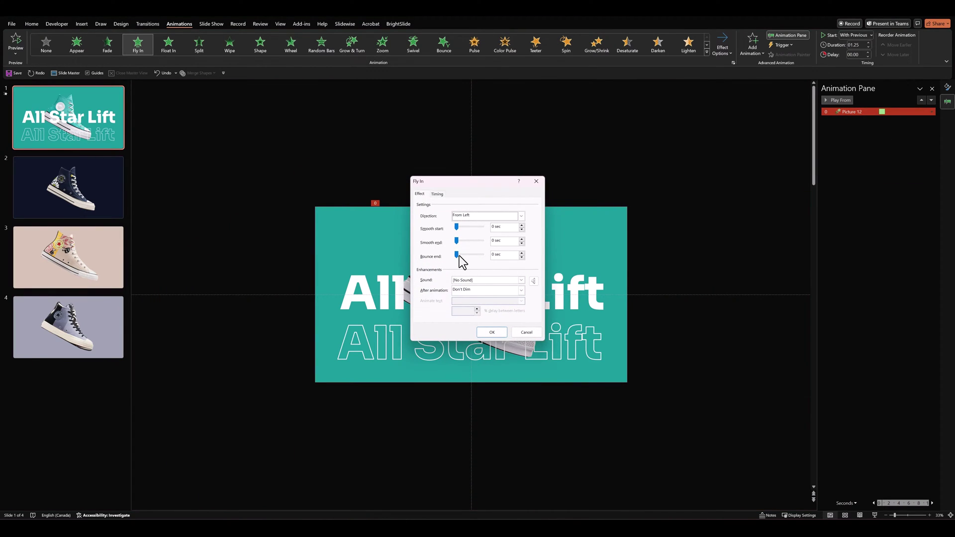
click(457, 255)
click(486, 333)
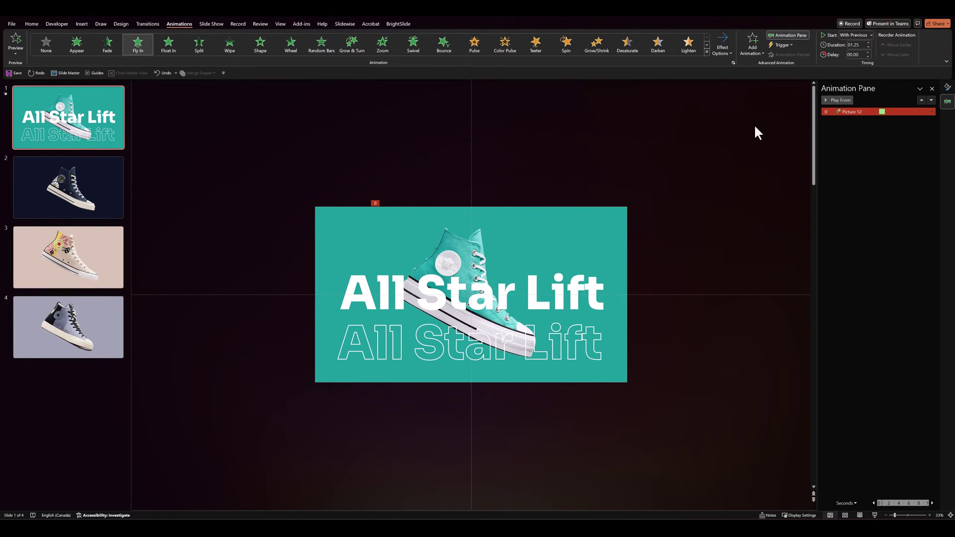
click(834, 100)
Step: Copy the shoe's fly-in animation onto both All Star Lift titles with Animation Painter
click(458, 258)
click(780, 56)
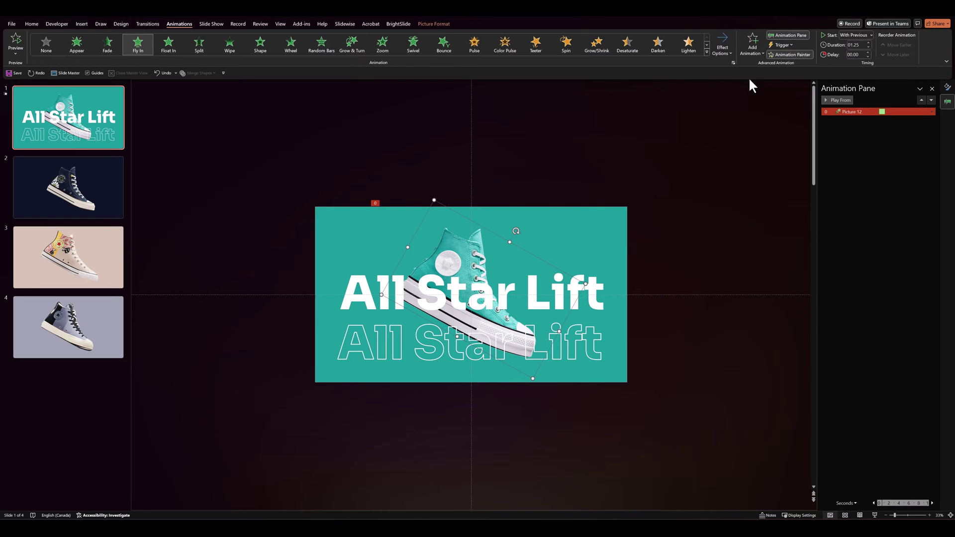
click(351, 306)
click(346, 335)
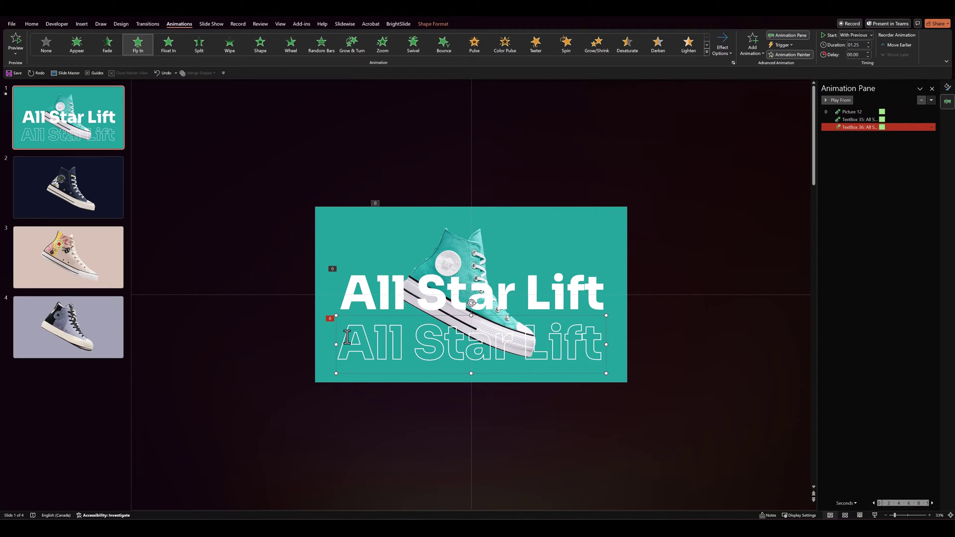
click(290, 340)
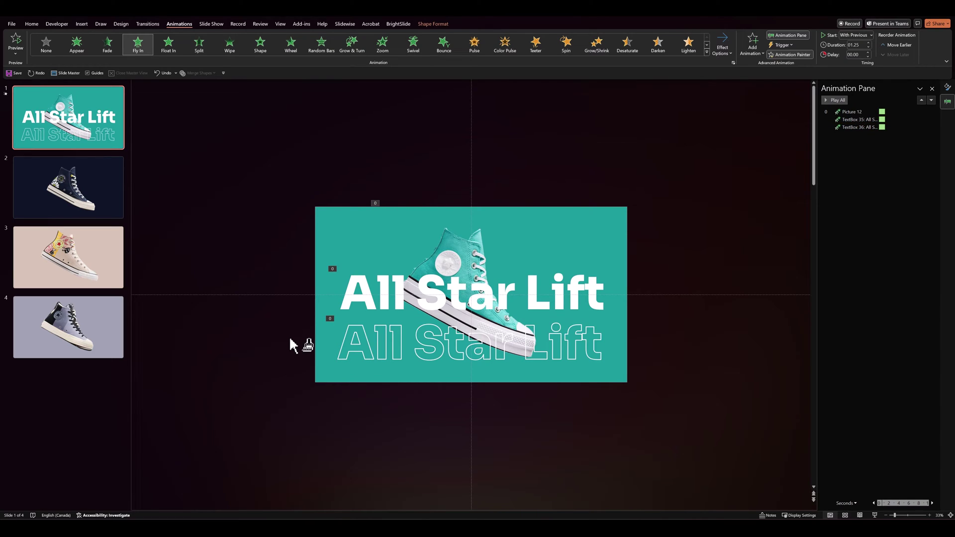
Step: Change both title animations to fly in From Right and preview them
click(847, 119)
shift+click(848, 127)
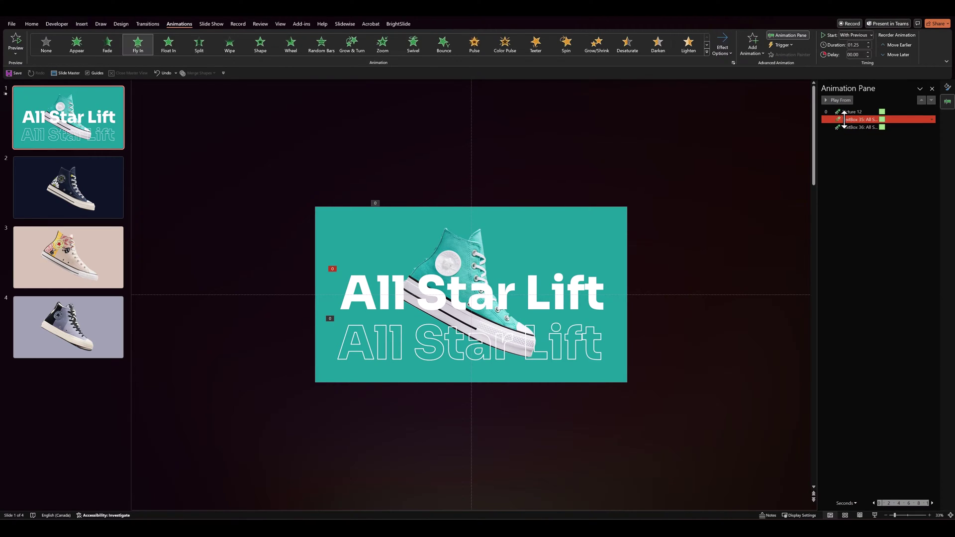
click(721, 48)
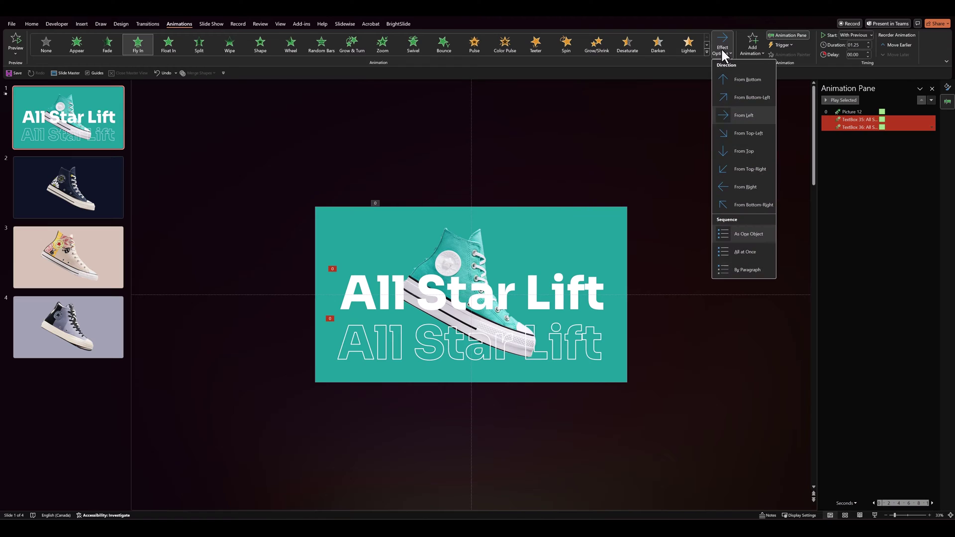
click(739, 187)
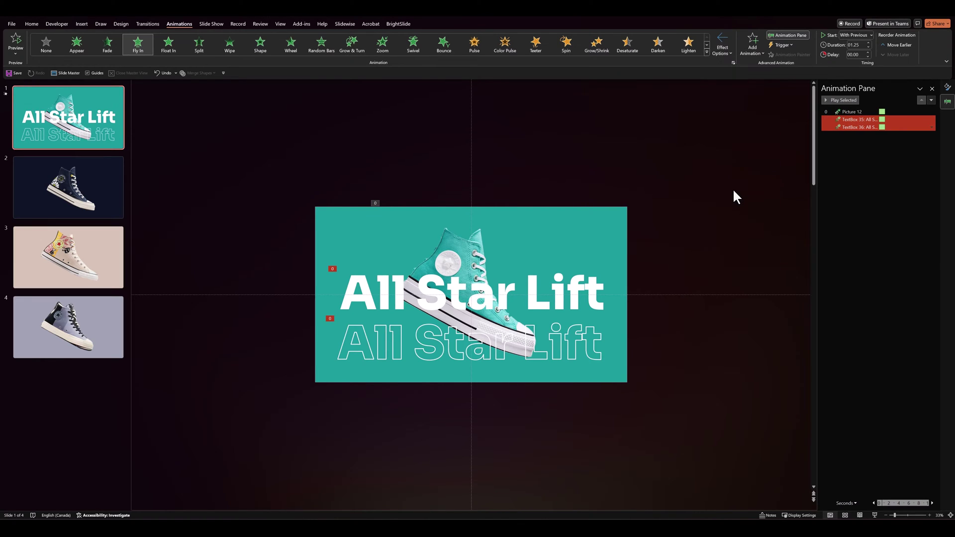
click(830, 99)
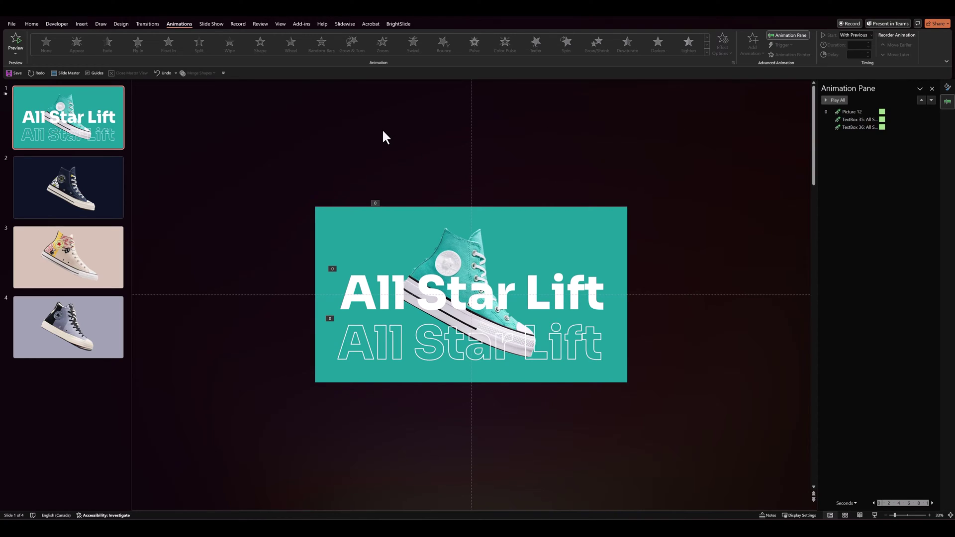
Step: Send the solid All Star Lift title behind the shoe
click(350, 277)
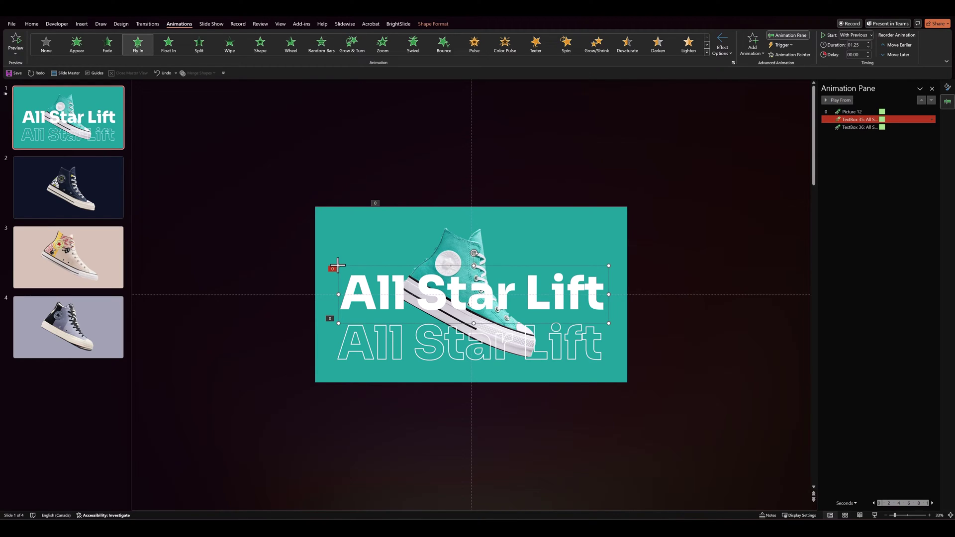
right_click(338, 266)
click(361, 376)
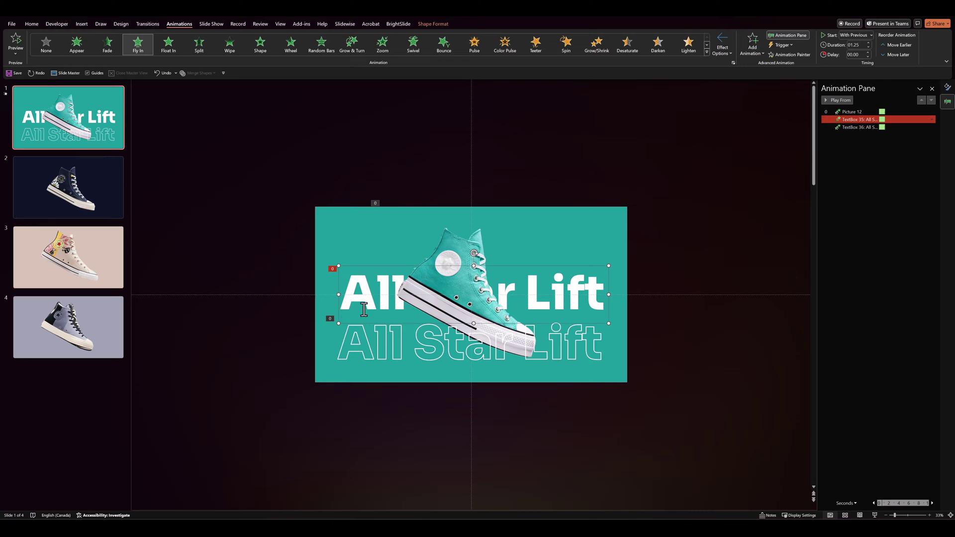
Step: Align the outline title over the solid one with Align Top and Align Center, then preview
shift+click(347, 335)
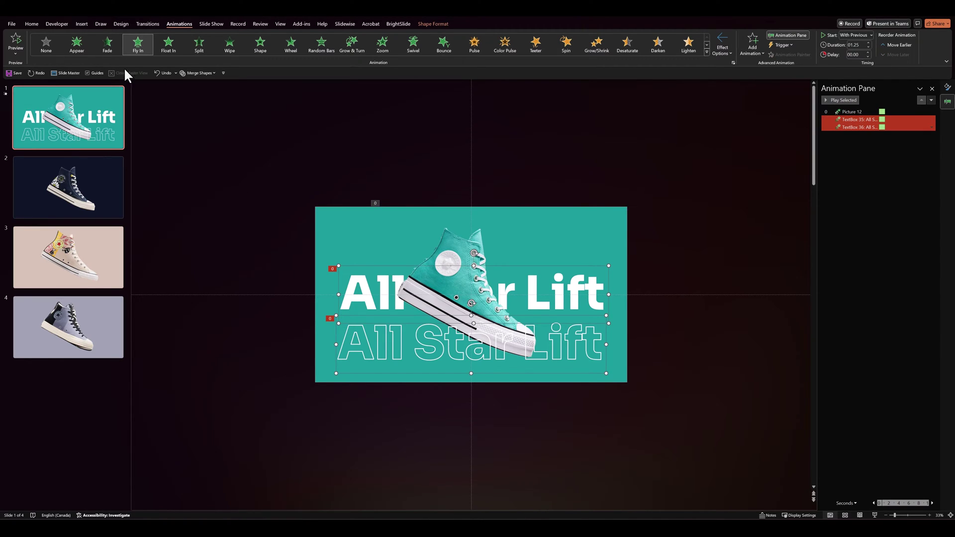
click(35, 24)
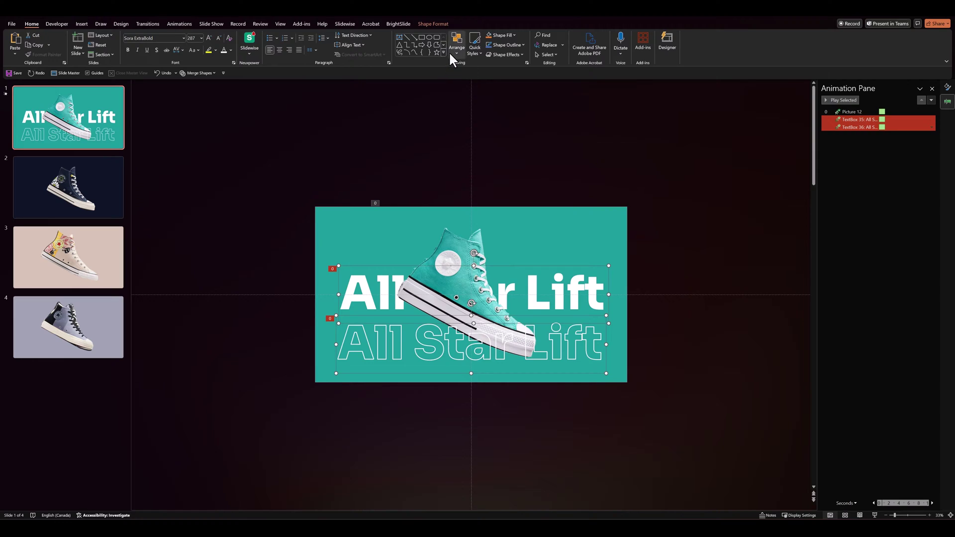
click(455, 50)
mouse_move(493, 178)
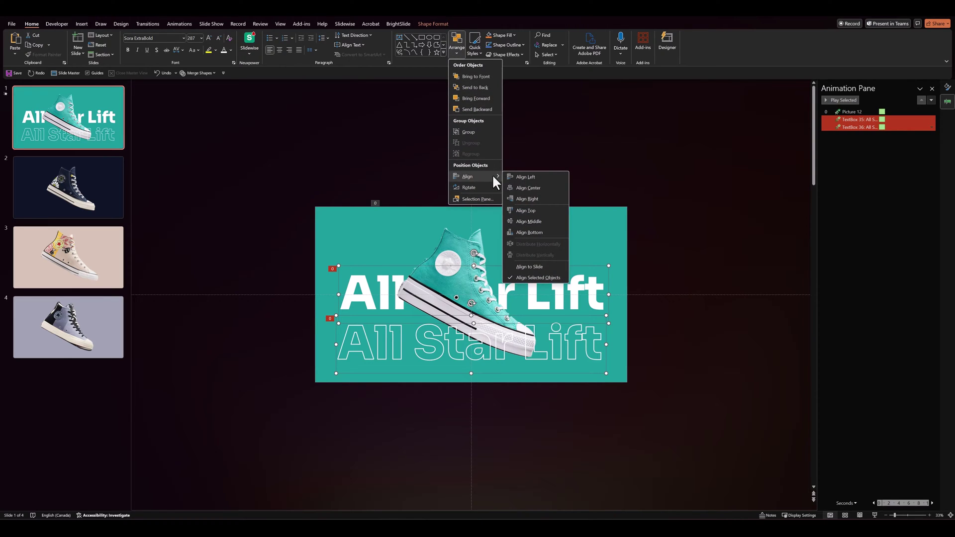
click(529, 210)
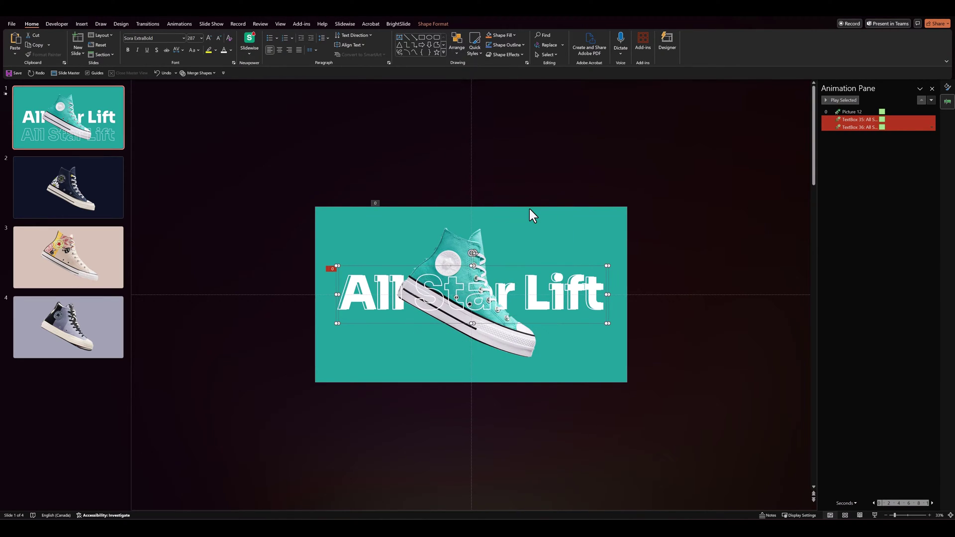
click(456, 51)
mouse_move(474, 177)
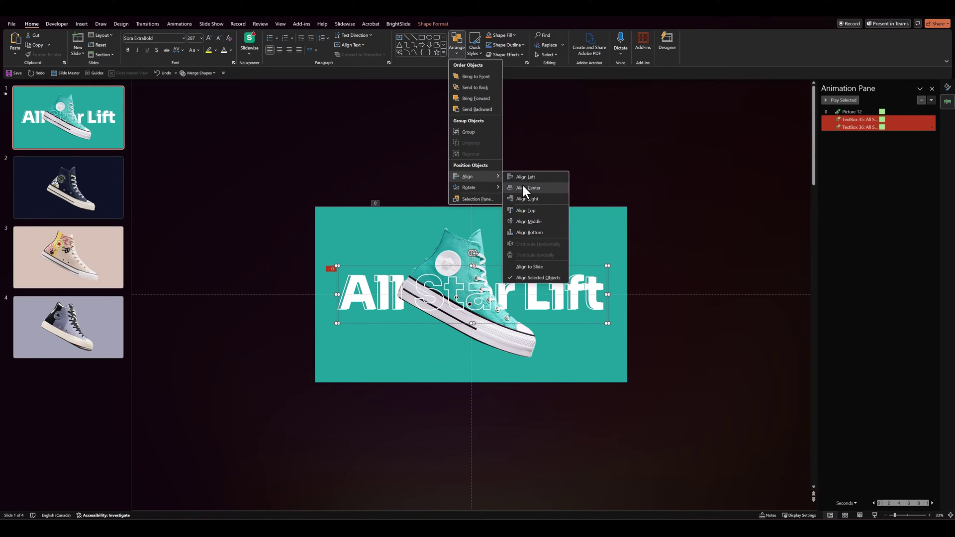
click(523, 188)
click(529, 179)
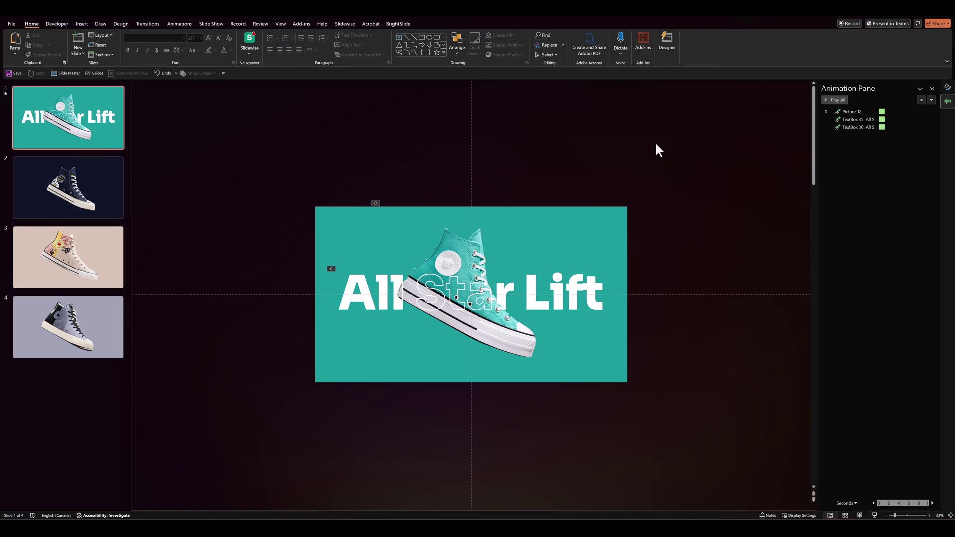
click(835, 99)
Step: Add a Lines motion path animation to the teal shoe
click(454, 250)
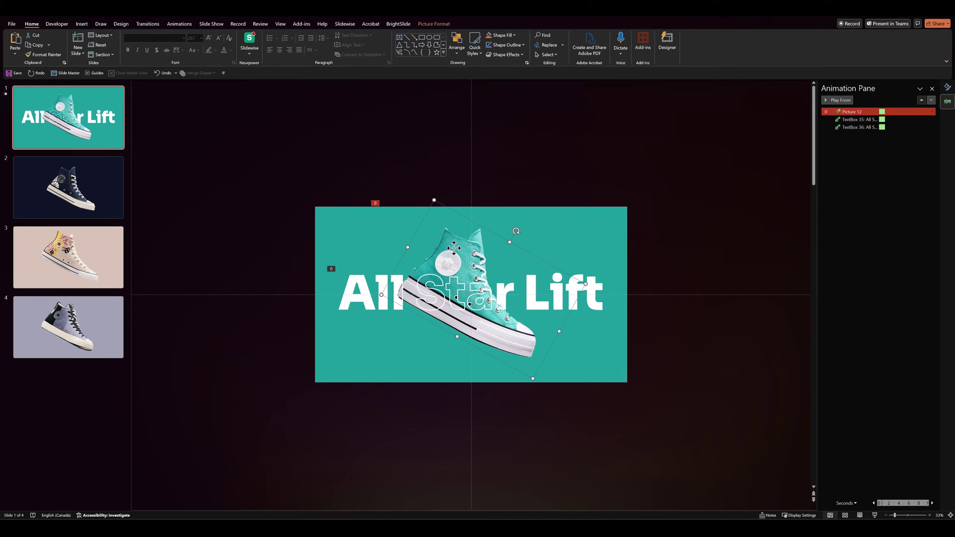
click(180, 24)
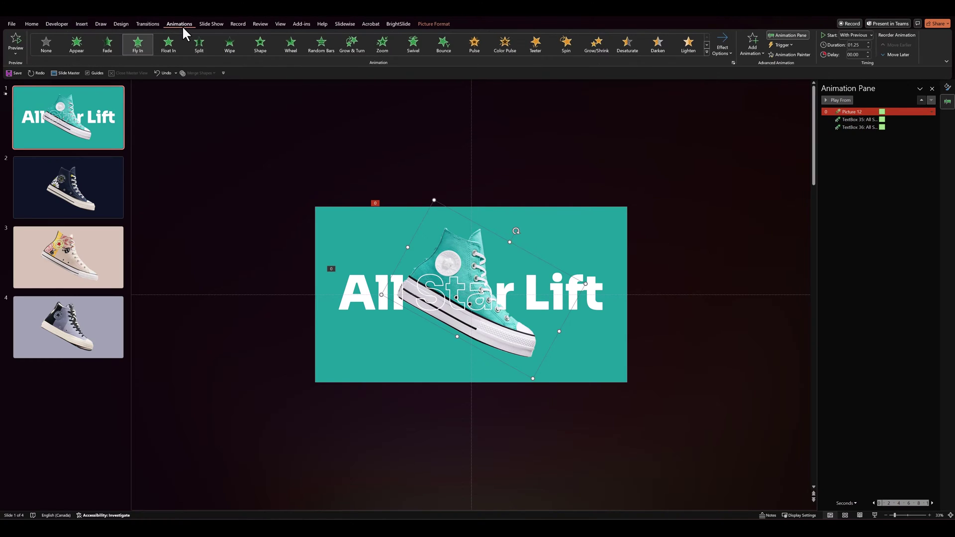
click(750, 54)
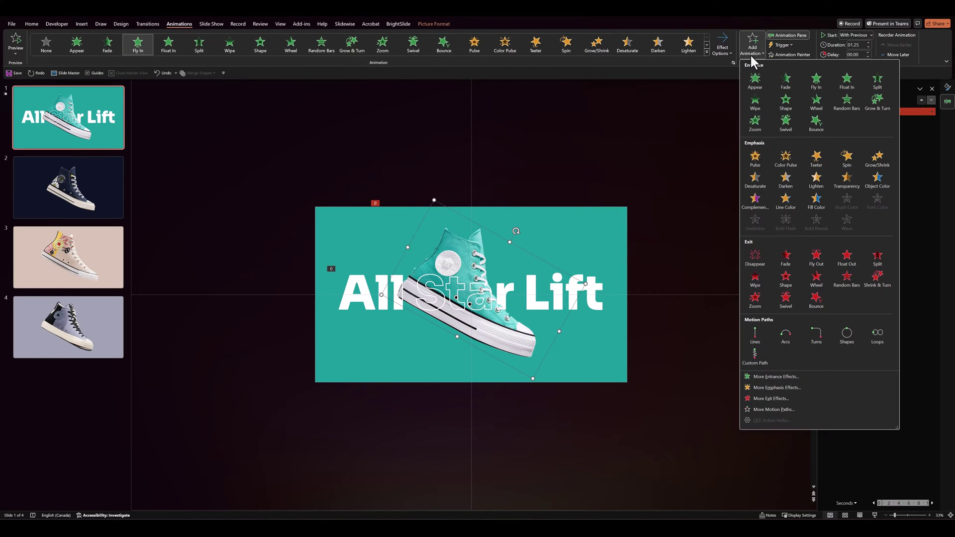
click(754, 332)
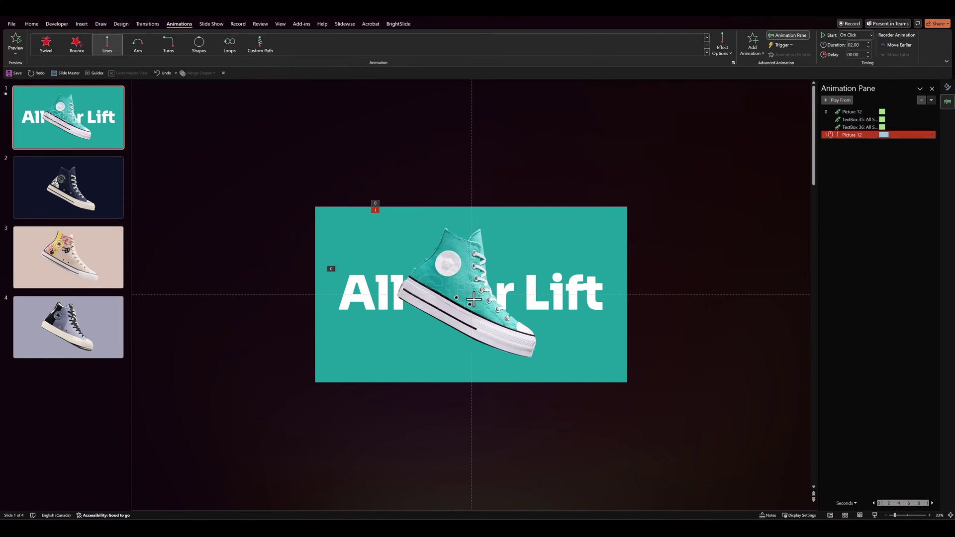
Step: Change the start timing of the shoe's motion path in the Animation Pane
ctrl+scroll(490, 298, up, 3)
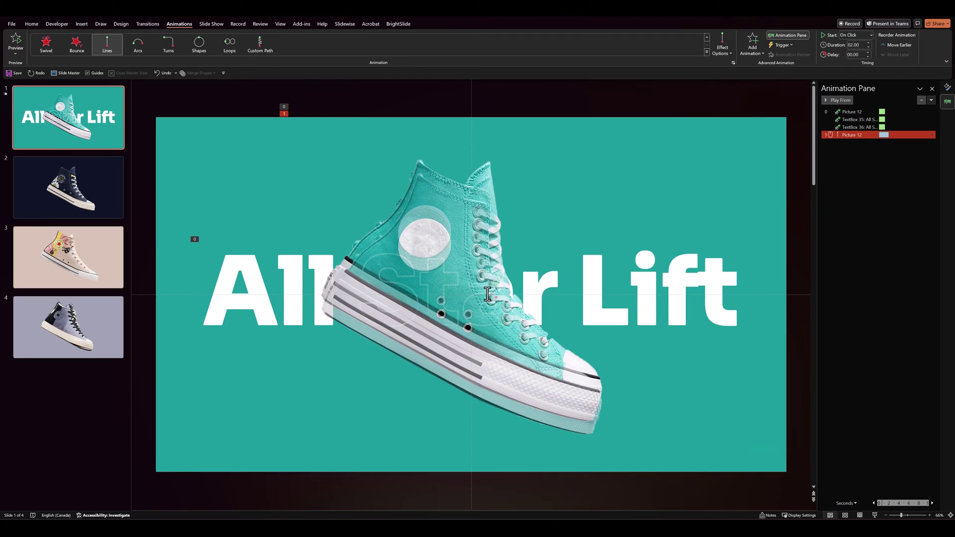
right_click(868, 136)
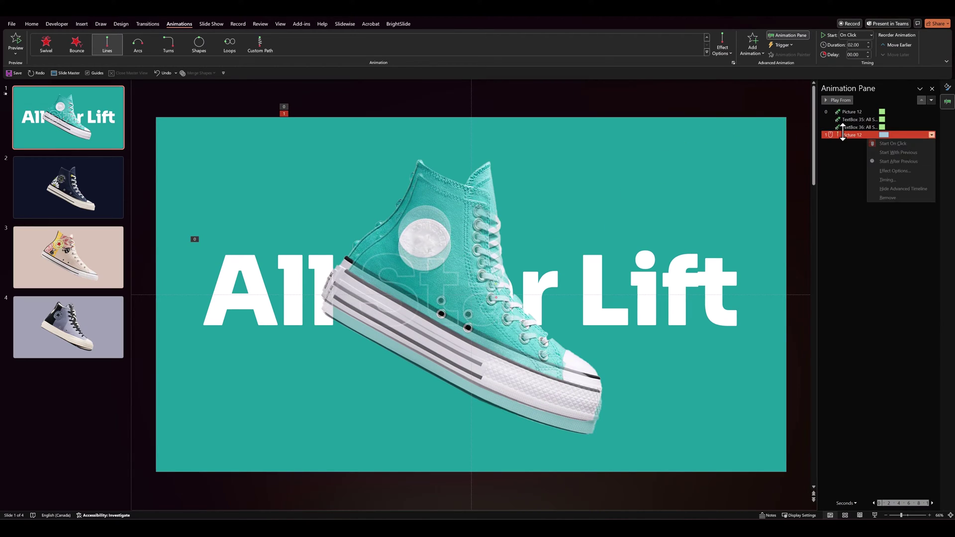
click(877, 151)
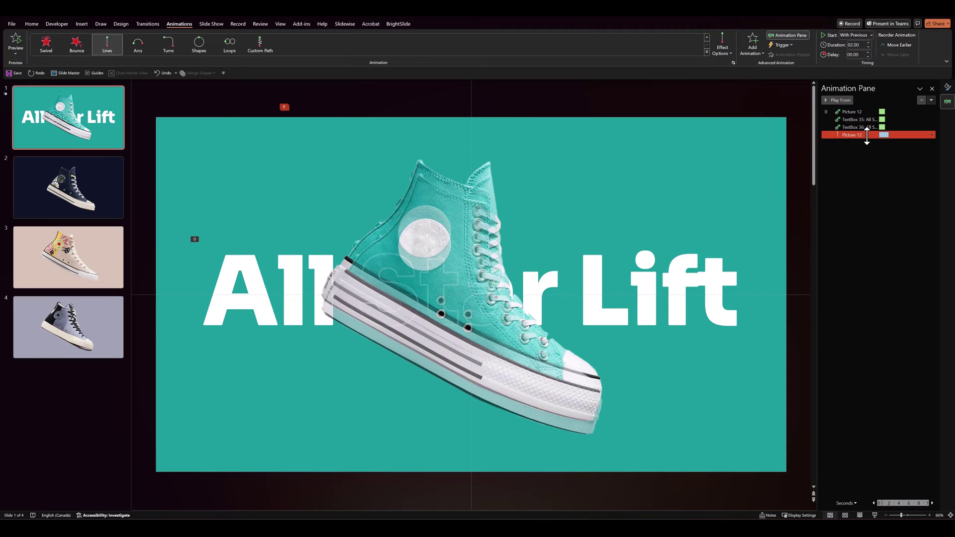
right_click(866, 135)
Step: Set the motion to start After Previous with auto-reverse and 0 sec smooth end, then preview
click(885, 161)
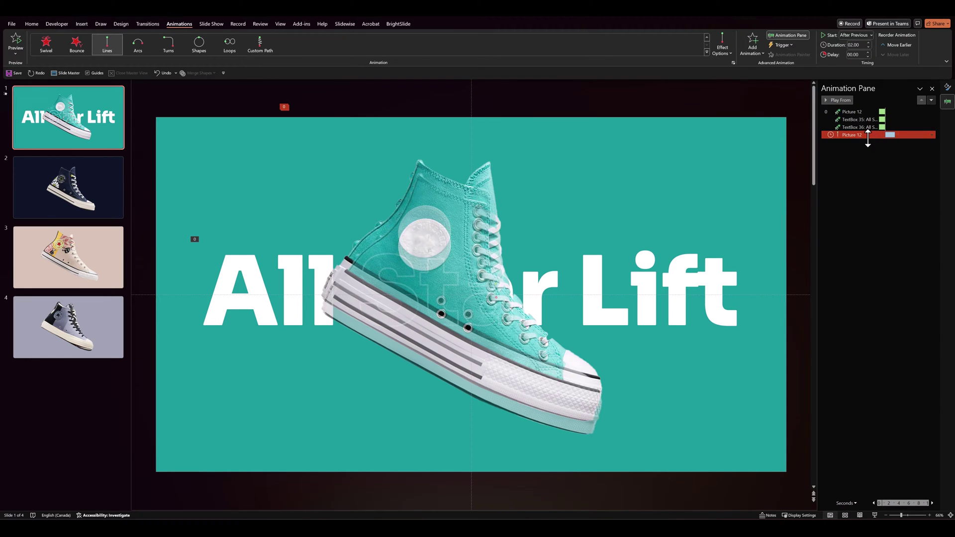
right_click(868, 136)
click(885, 167)
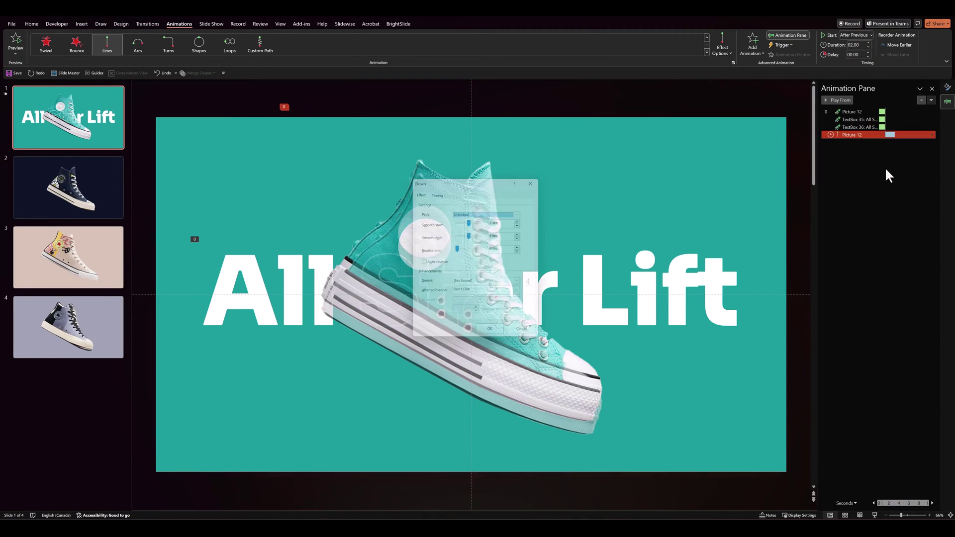
click(425, 265)
click(464, 237)
drag(464, 237, 453, 236)
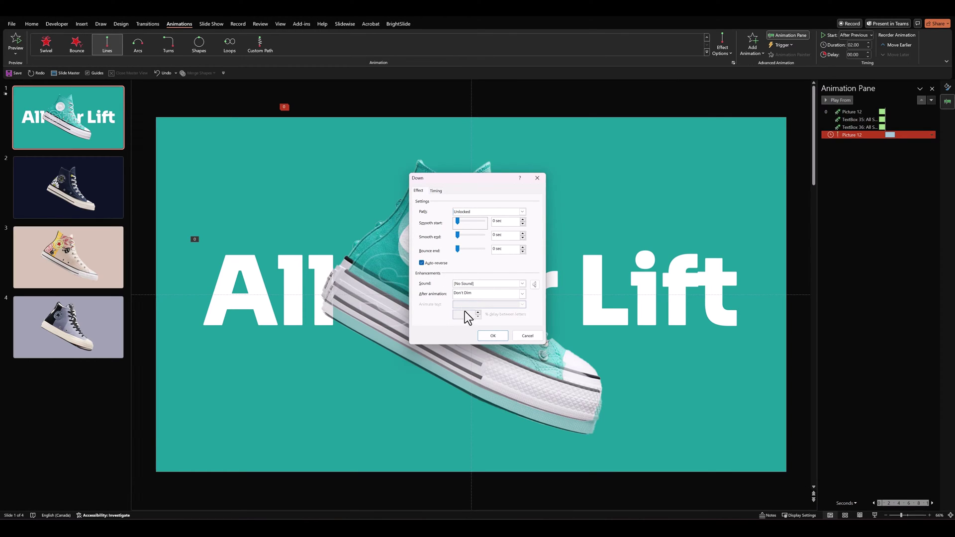
click(493, 335)
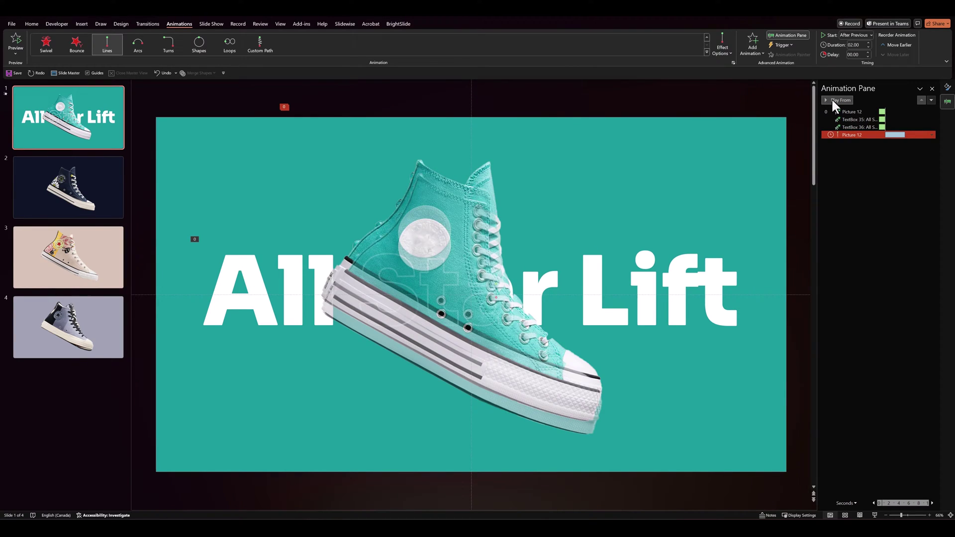
click(832, 99)
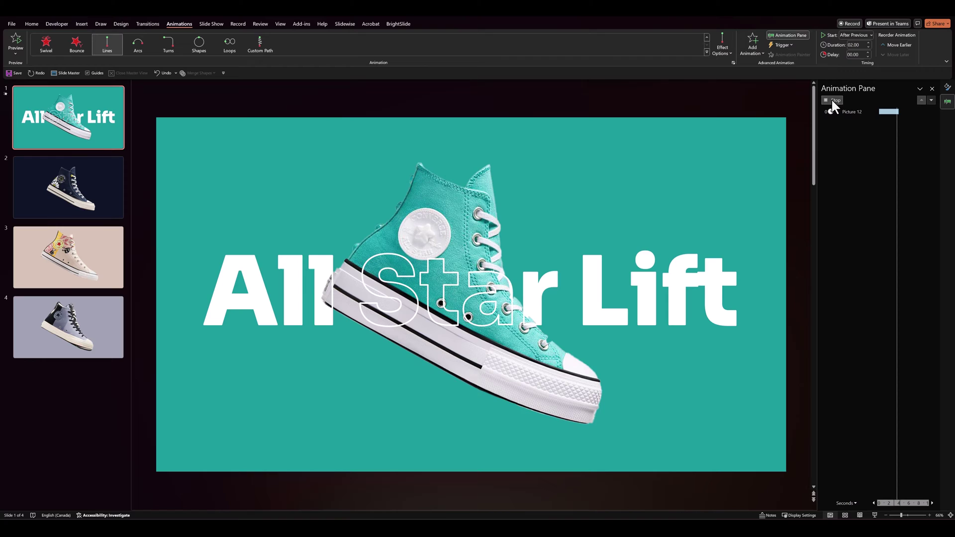
click(544, 100)
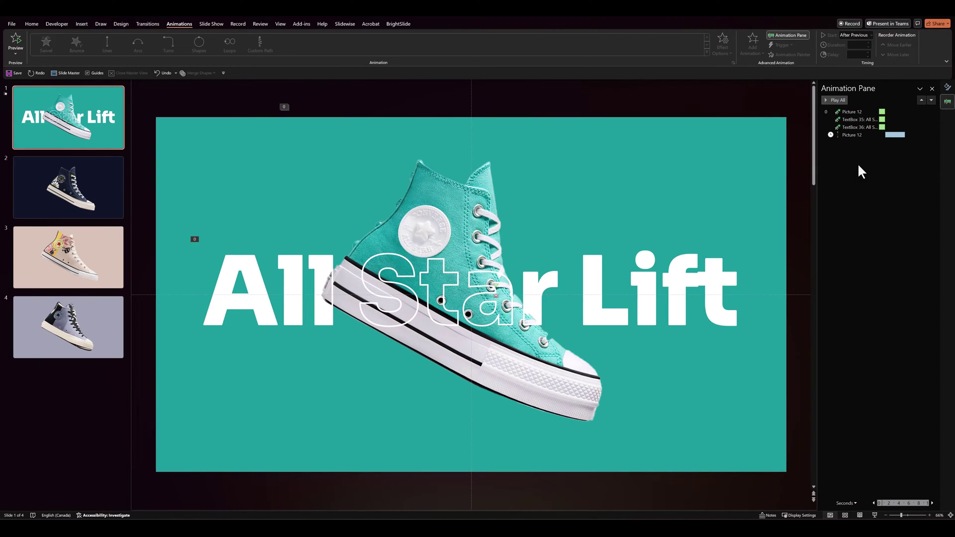
Step: Set the shoe's downward motion path on slide 1 to repeat Until End of Slide
click(863, 135)
right_click(862, 136)
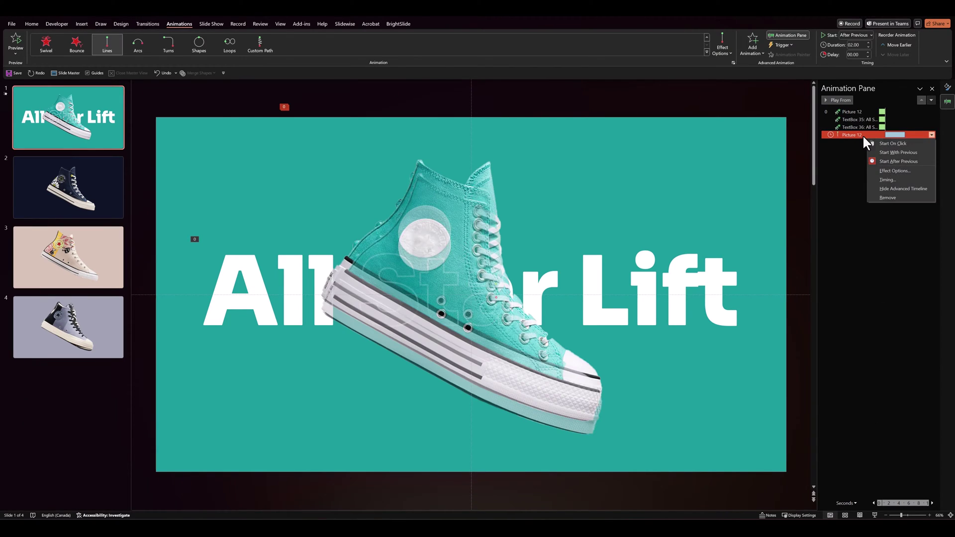
click(894, 170)
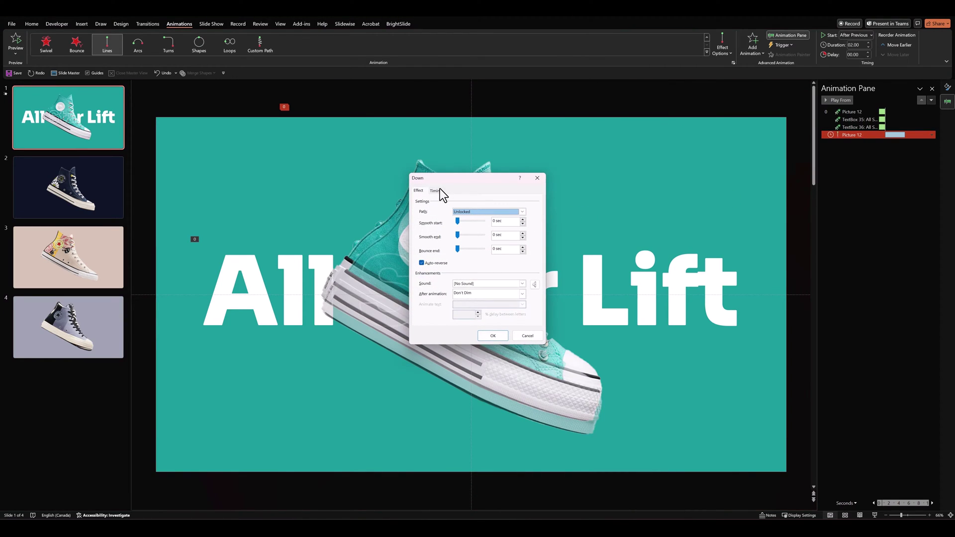
click(435, 191)
click(493, 231)
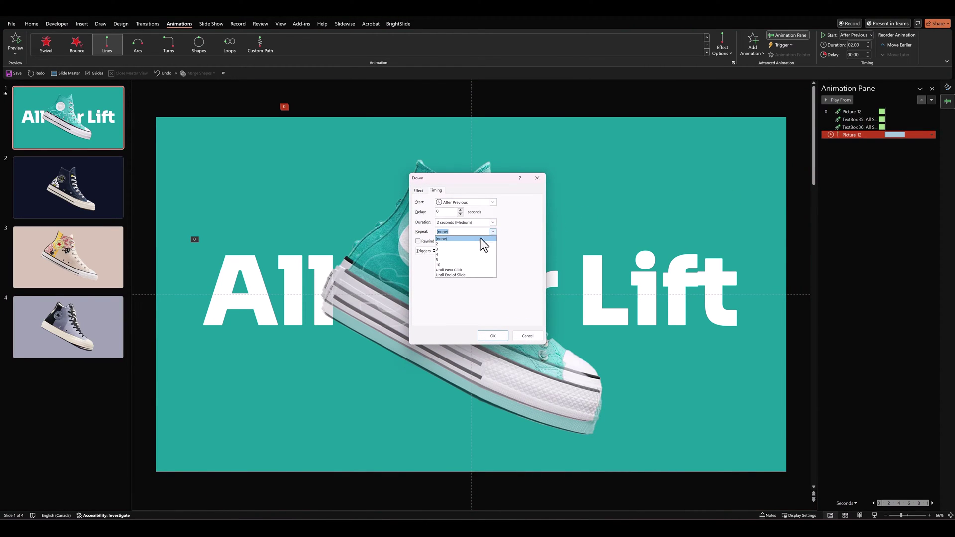
click(456, 275)
click(492, 335)
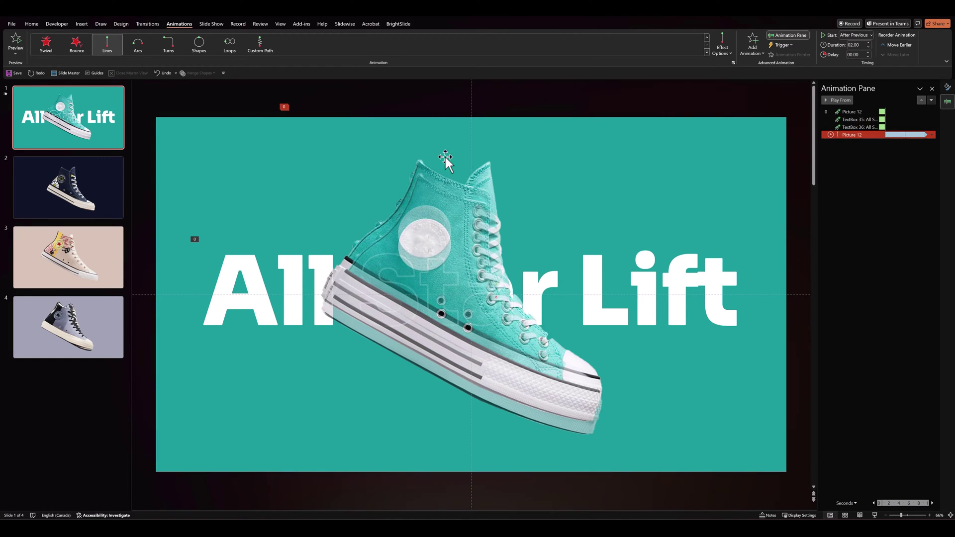
click(424, 107)
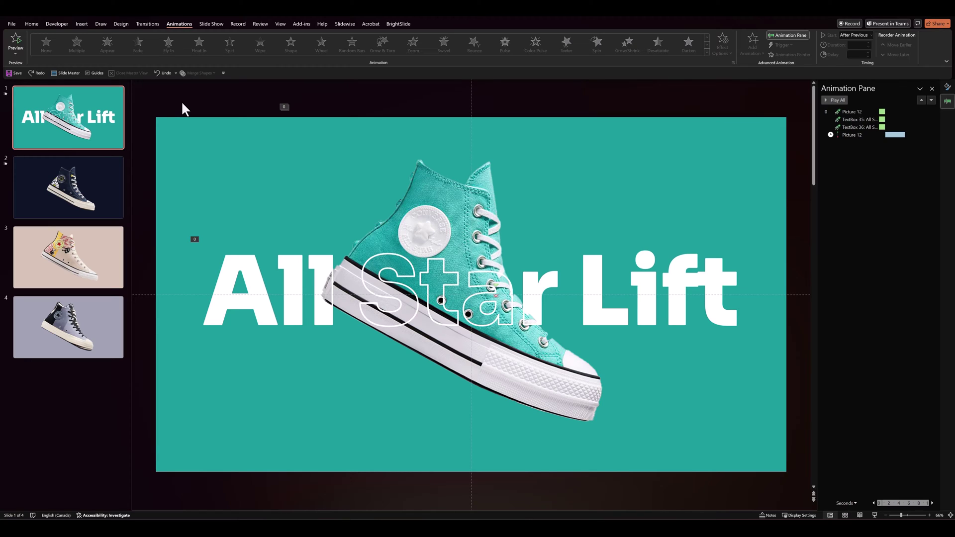
scroll(182, 103, down, 2)
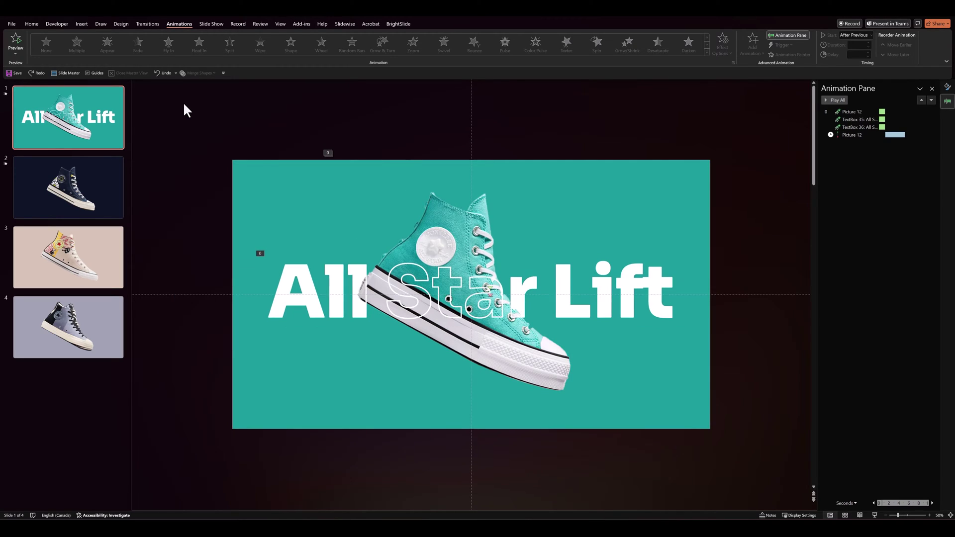
Step: Paint the slide 1 shoe's animations onto the slide 2, 3 and 4 shoes, then select slide 1's titles
click(450, 246)
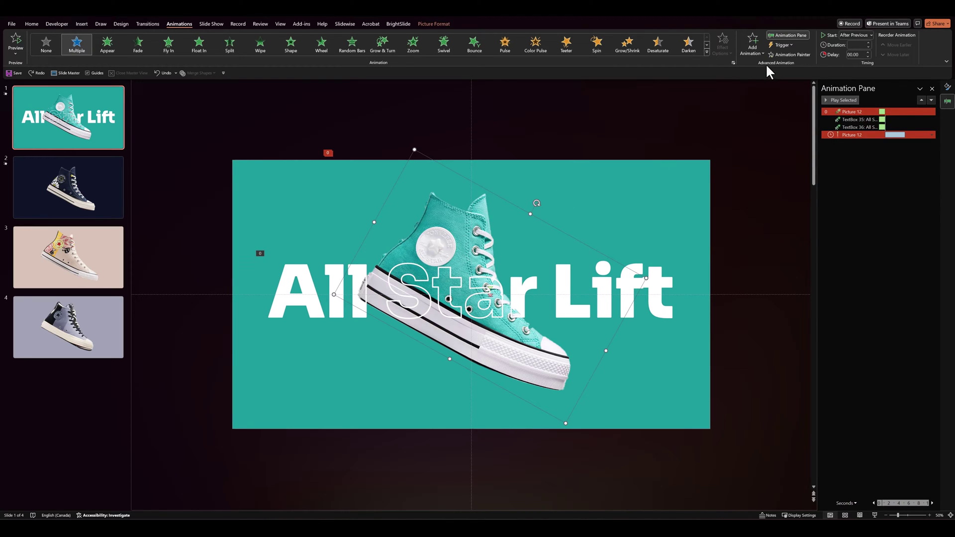
click(105, 182)
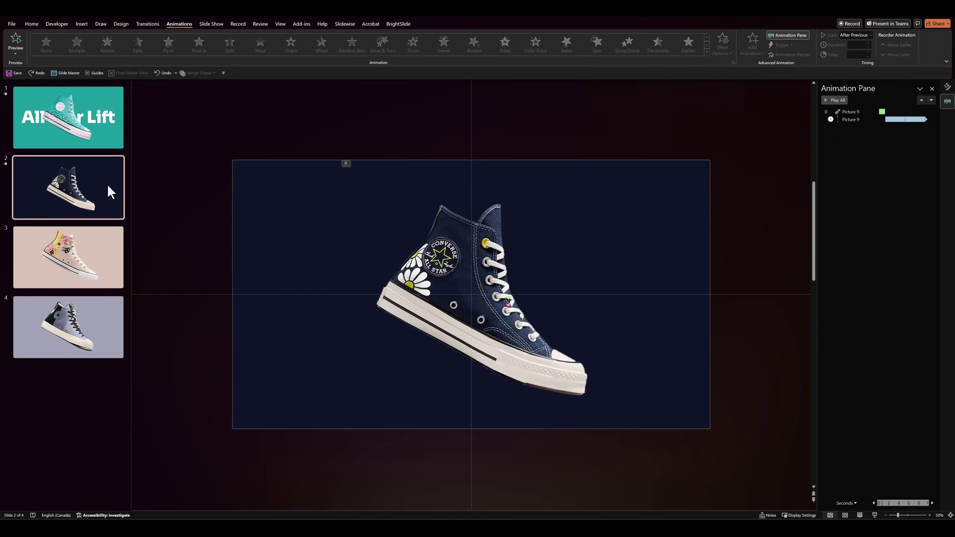
click(84, 264)
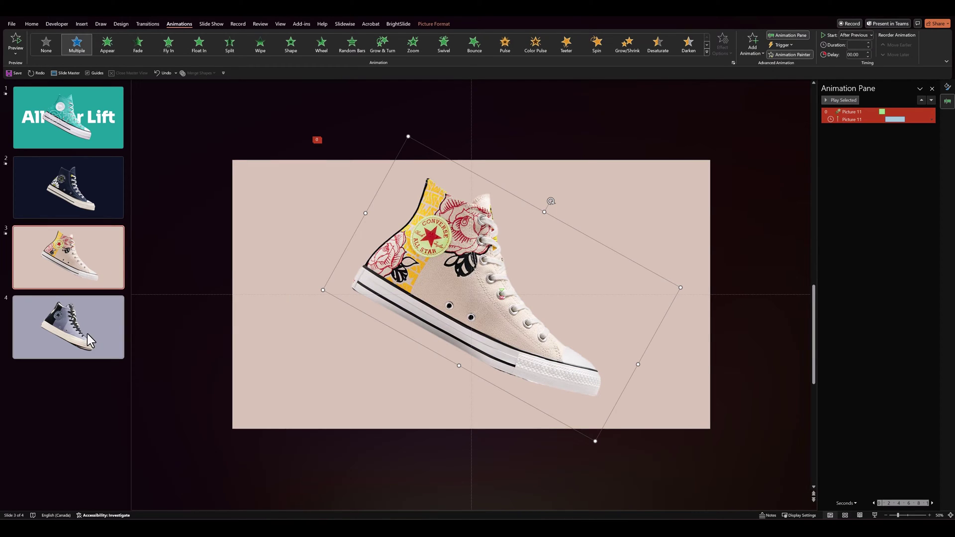
click(87, 334)
click(399, 292)
click(216, 216)
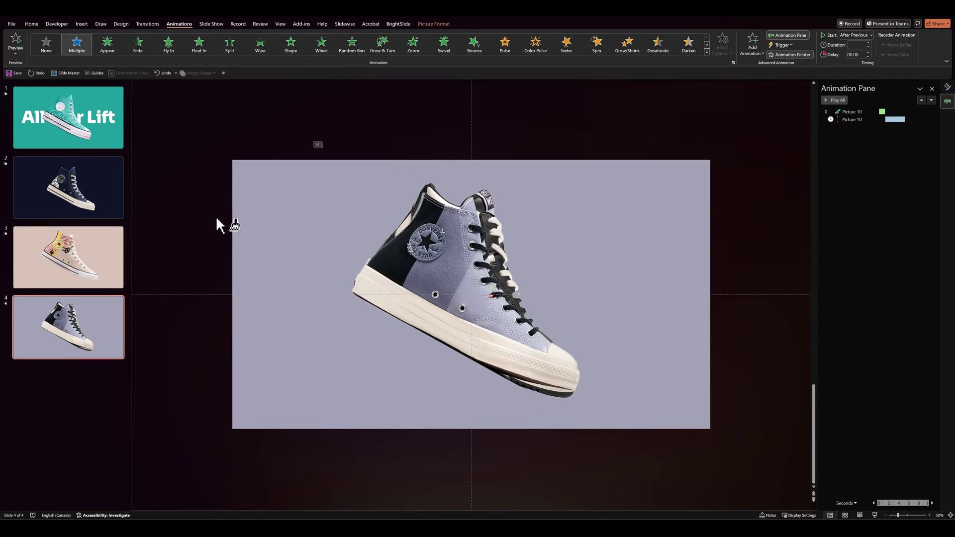
click(94, 131)
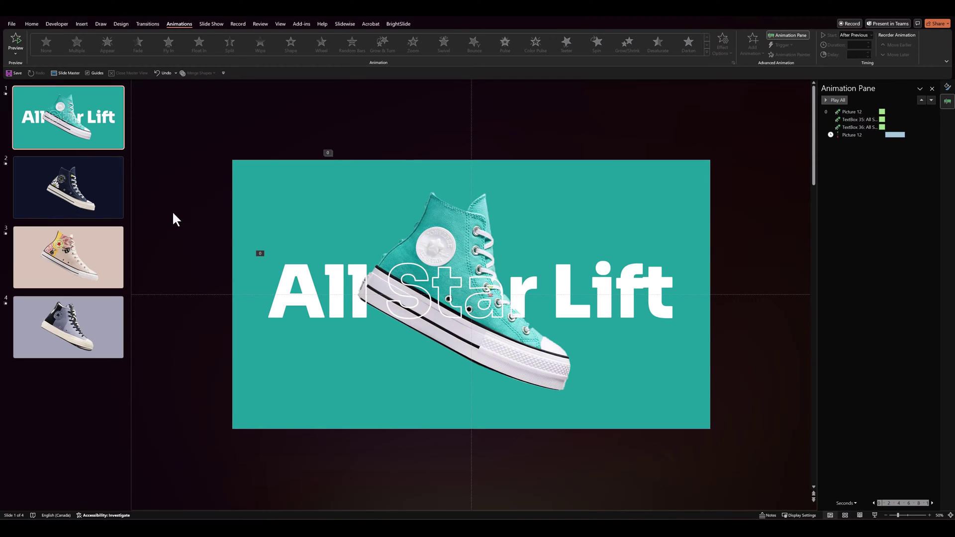
drag(172, 212, 760, 350)
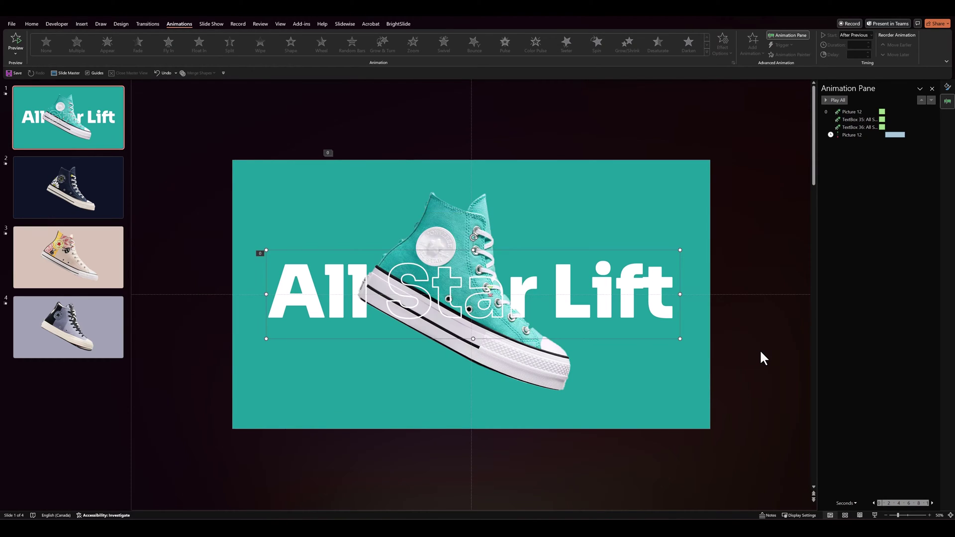
Step: Paste slide 1's two All Star Lift titles onto slide 2 and drop the outlined one below the solid one
key(ctrl+c)
click(95, 193)
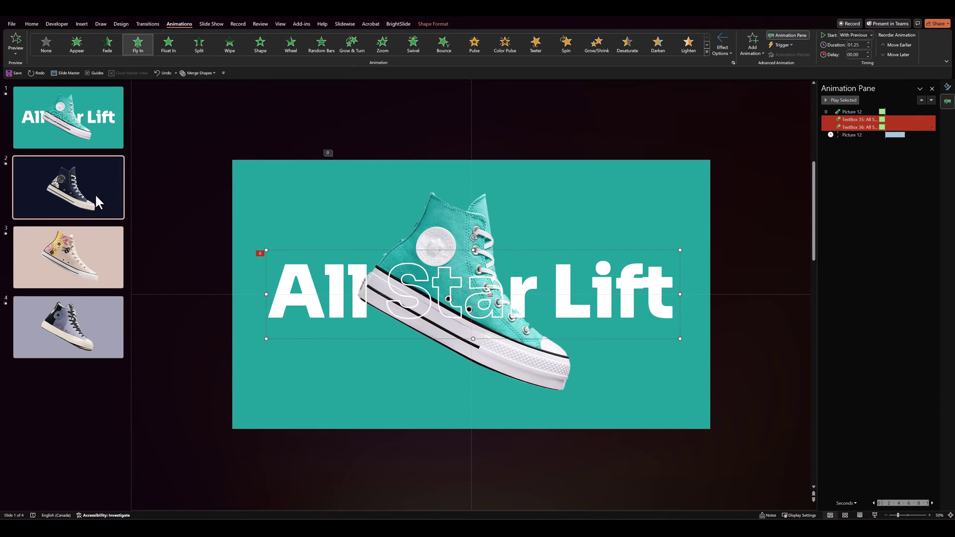
key(ctrl+v)
click(180, 205)
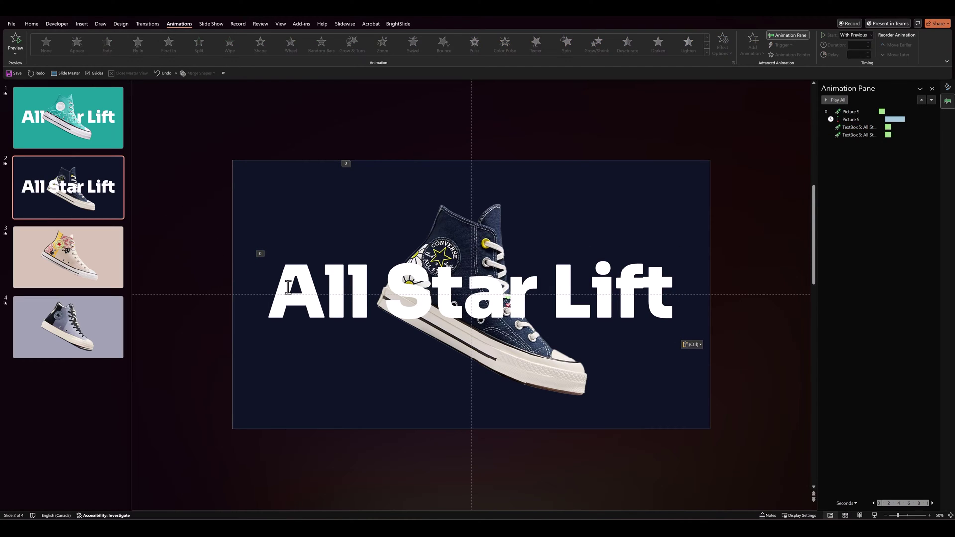
click(292, 339)
drag(292, 338, 294, 416)
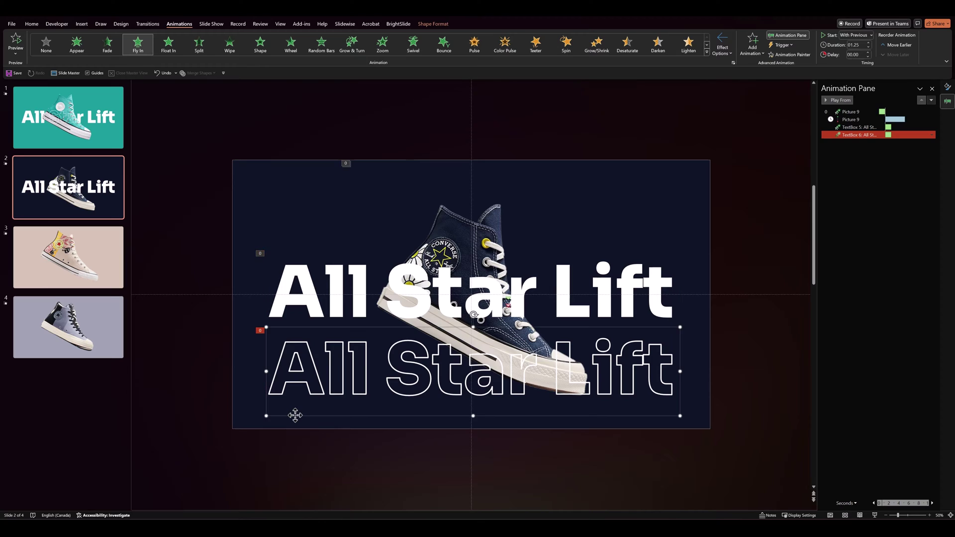
click(207, 396)
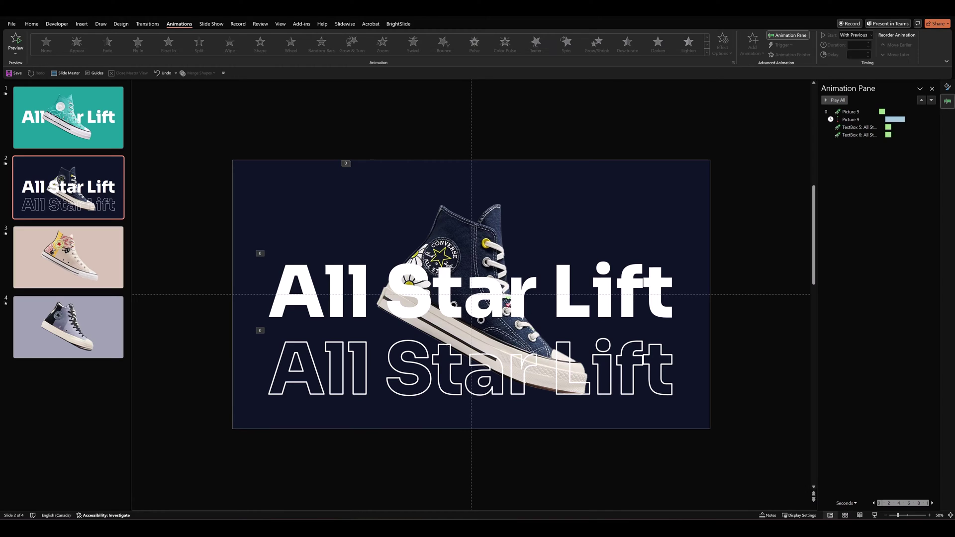
Step: Change the text of both slide 2 titles to 'Floral High Top'
triple_click(340, 286)
text(Floral High Top)
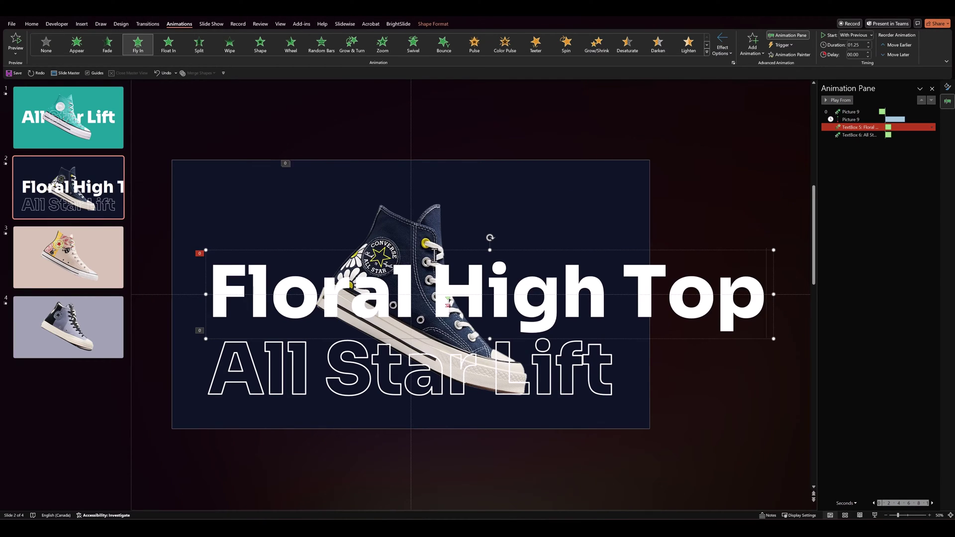
triple_click(346, 356)
key(ctrl+v)
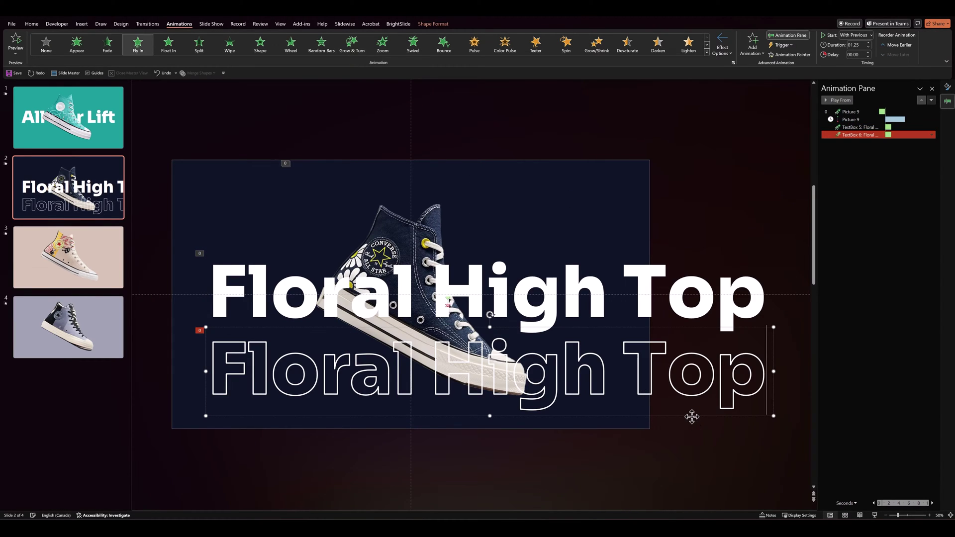
Step: Shrink both Floral High Top titles to 199 pt, top-align them and move them toward the centre
shift+click(659, 310)
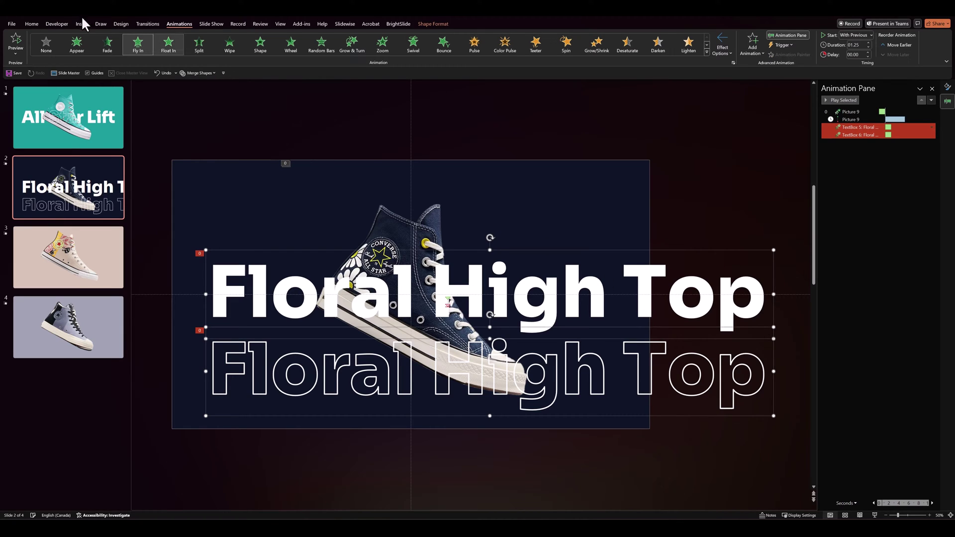
click(31, 23)
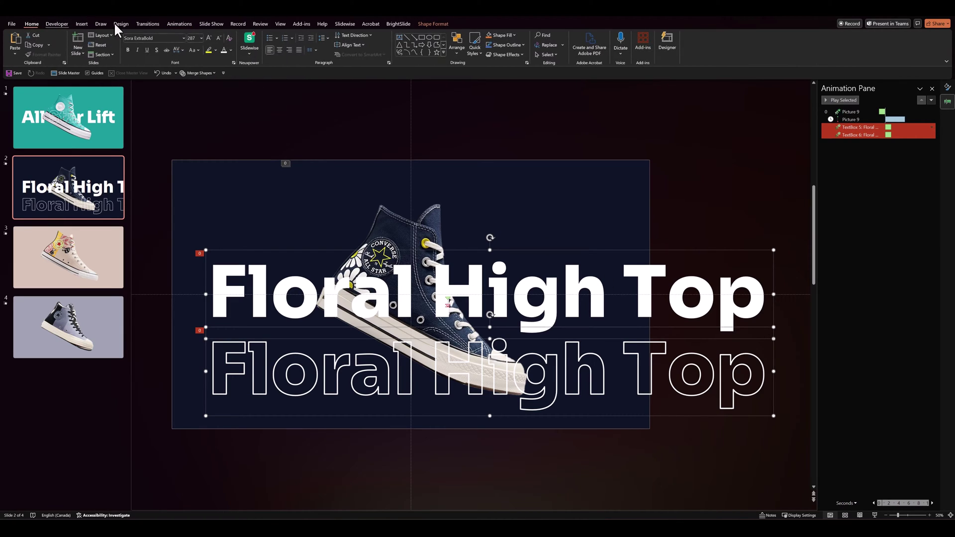
click(219, 37)
click(219, 38)
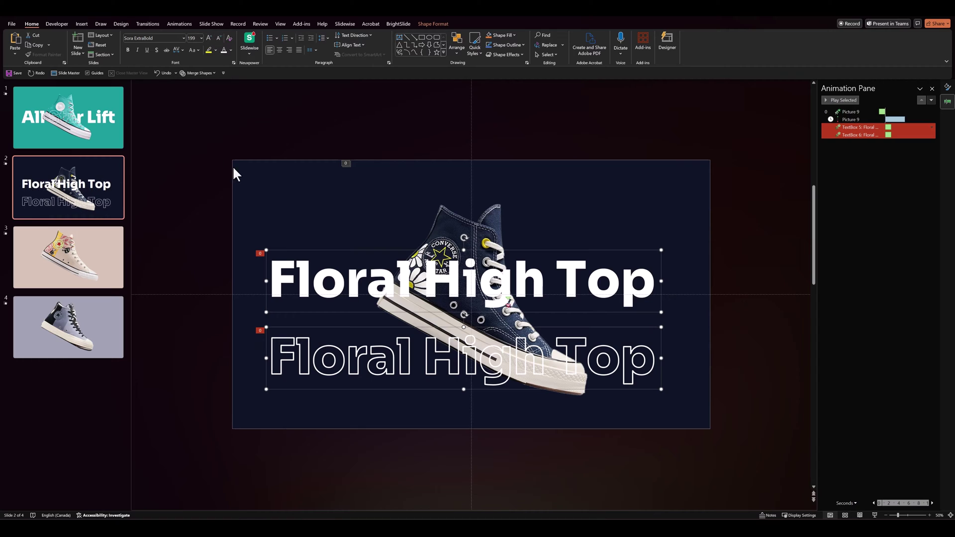
click(450, 52)
mouse_move(475, 170)
click(518, 198)
drag(351, 311, 318, 362)
Step: Send the solid title behind the shoe and top-align the outline title with it
click(318, 324)
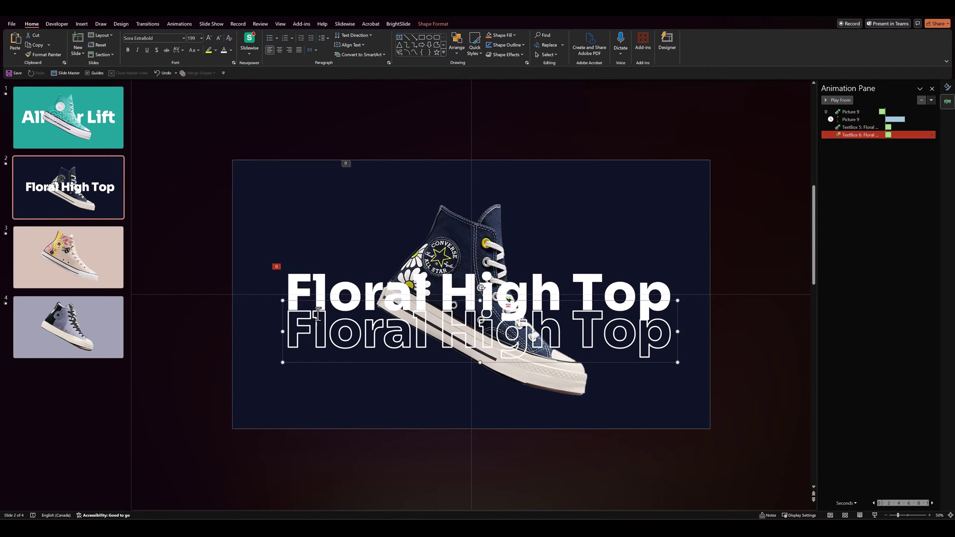
click(316, 262)
right_click(316, 262)
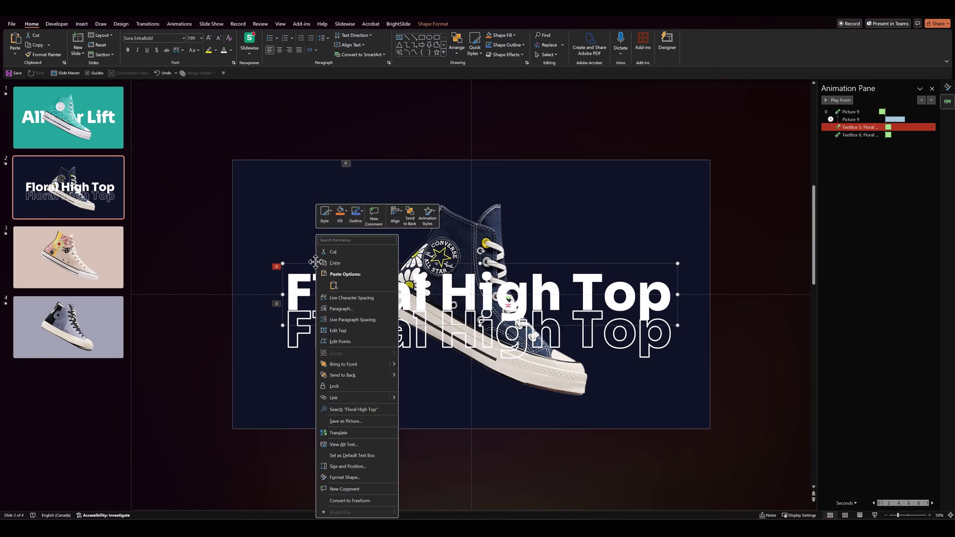
click(348, 368)
shift+click(348, 352)
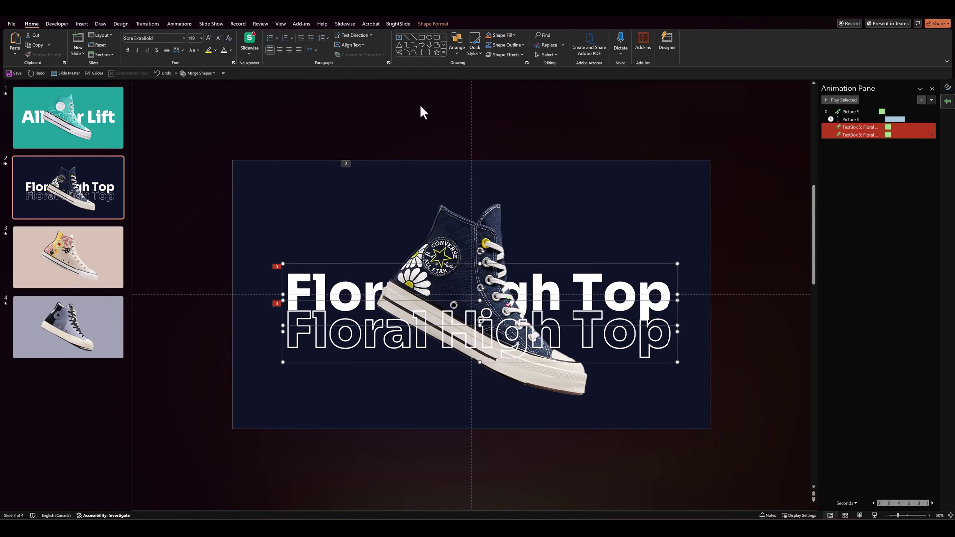
click(455, 54)
mouse_move(469, 177)
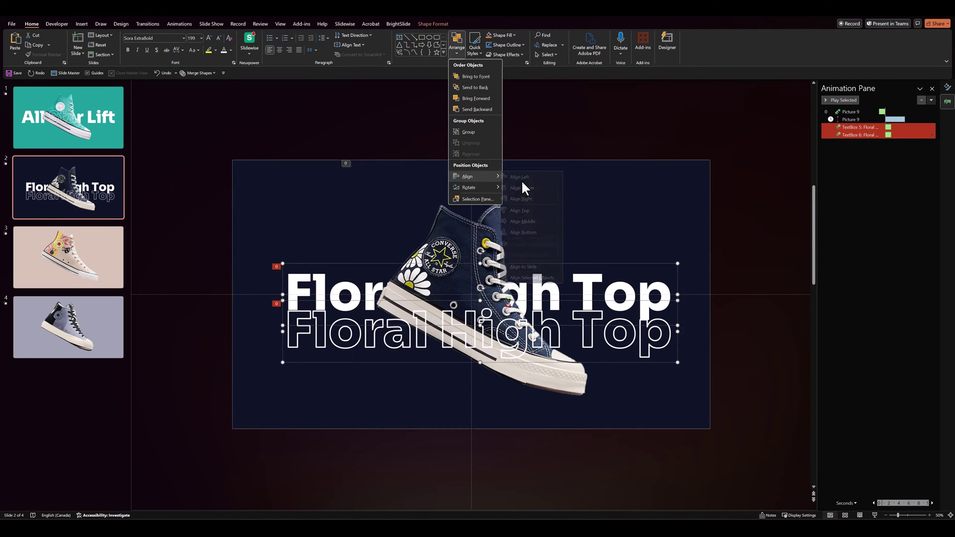
click(523, 210)
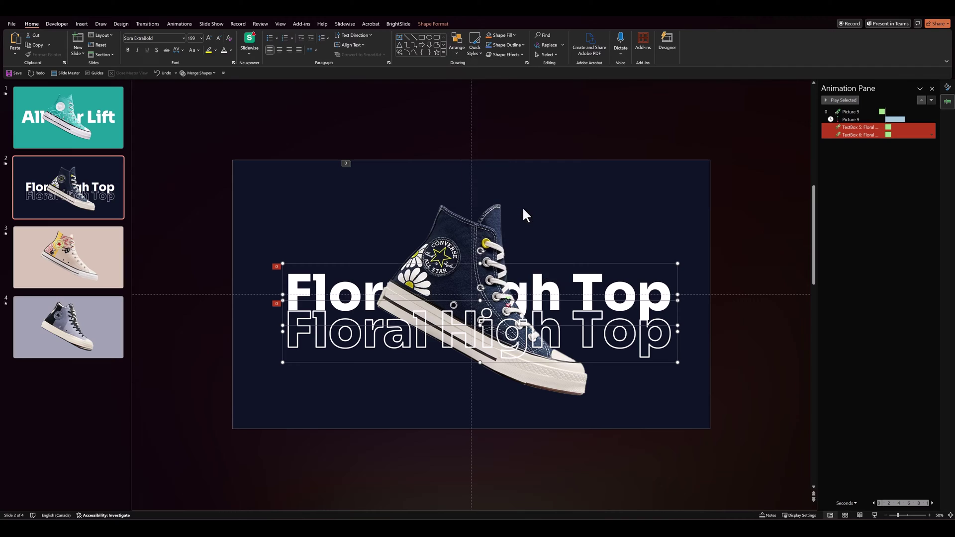
Step: Move slide 2's second Picture 9 animation to the bottom of the Animation Pane, after both title fly-ins
click(619, 128)
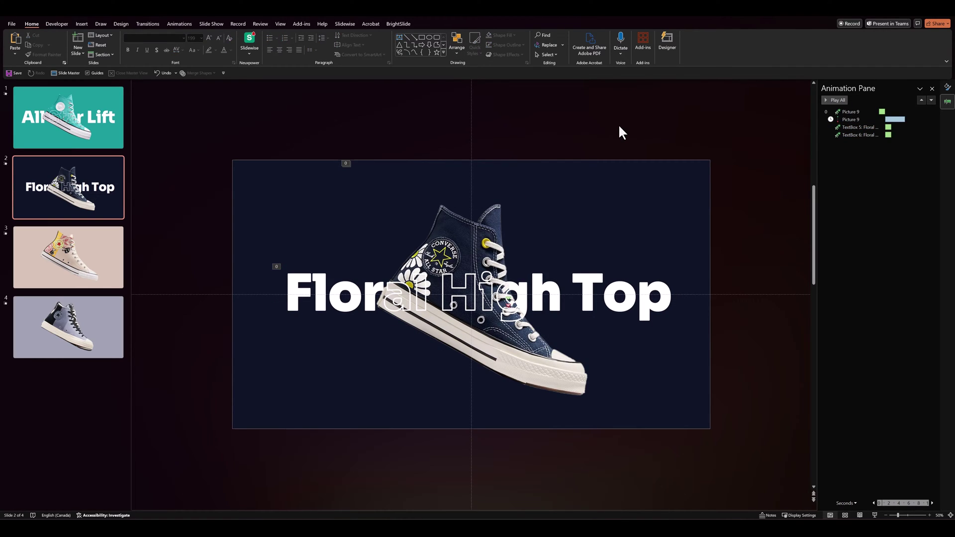
drag(854, 120, 843, 142)
ctrl+click(868, 112)
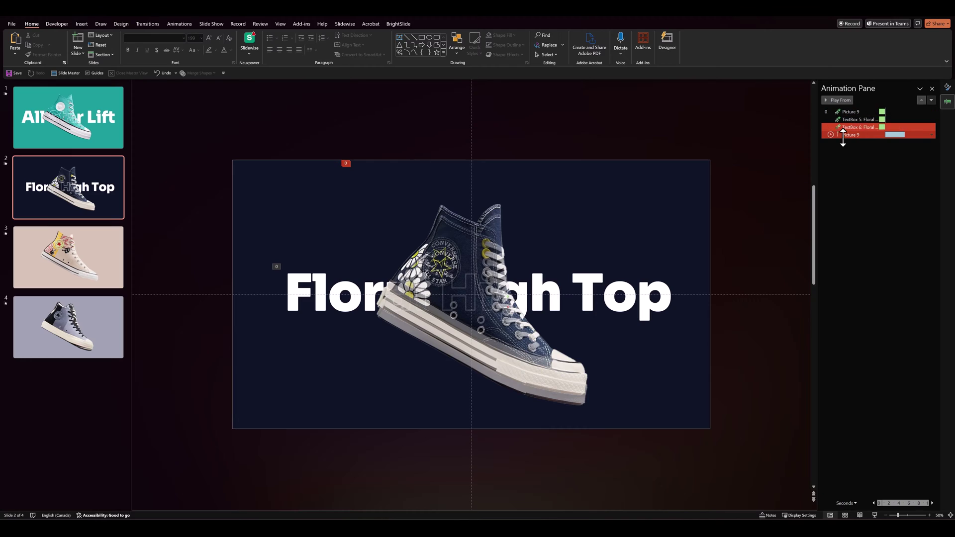
click(877, 135)
click(787, 170)
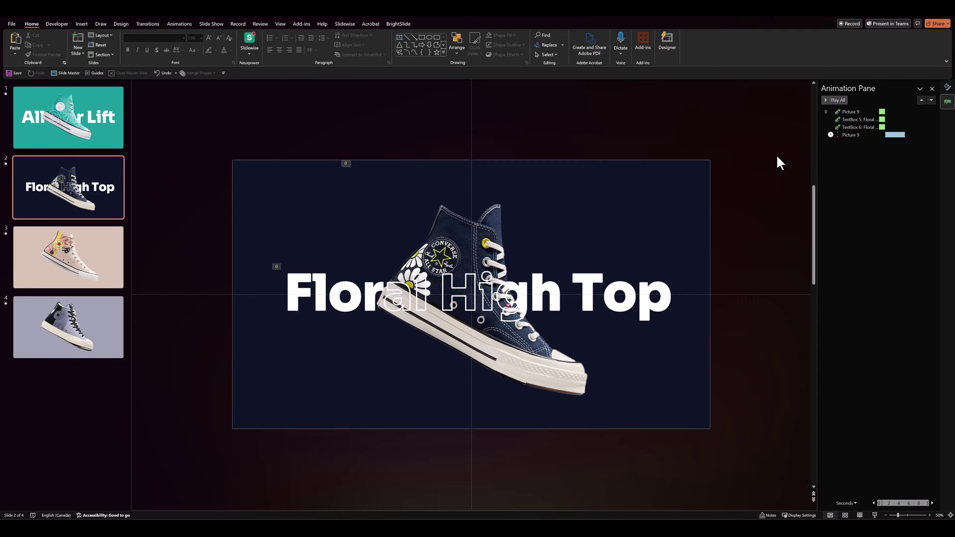
Step: Copy slide 2's two titles onto slide 3 and move the outline copy below the solid one
drag(198, 230, 746, 342)
key(ctrl+c)
click(68, 258)
key(ctrl+v)
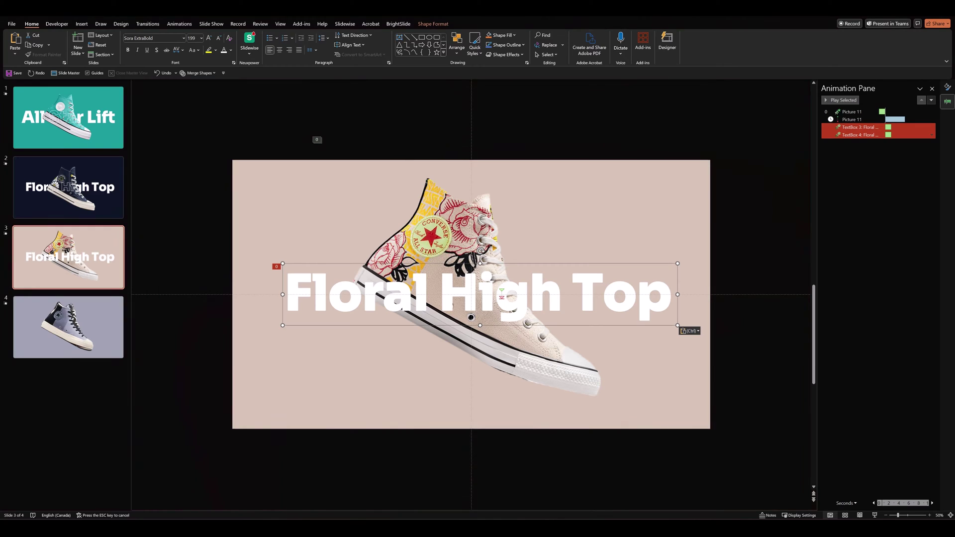
click(305, 324)
drag(304, 324, 293, 392)
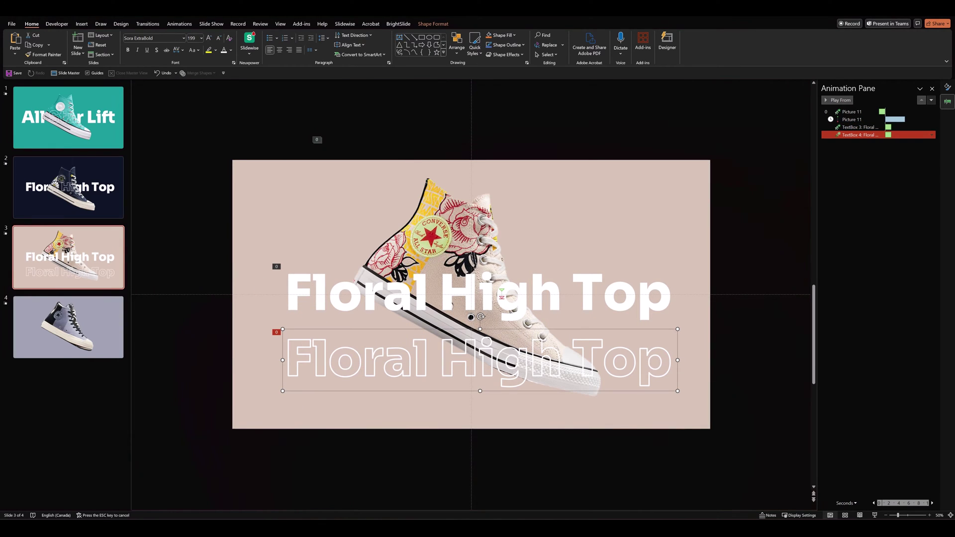
Step: Retype both slide 3 titles as 'Topo Chico' and enlarge them to 287 pt
triple_click(315, 298)
text(Topo Chico)
triple_click(305, 348)
text(Topo Chico)
shift+click(303, 307)
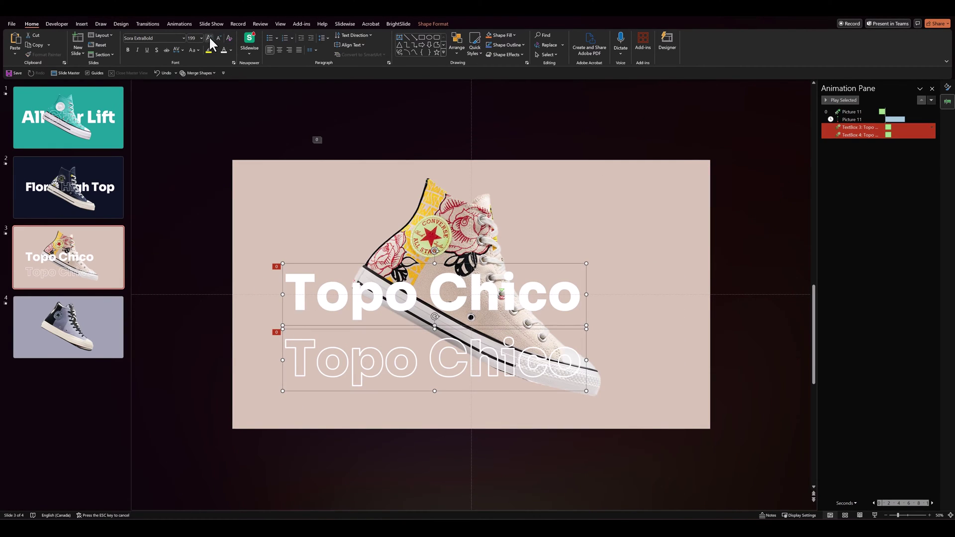
key(ctrl+shift+period)
key(ctrl+shift+period)
key(ctrl+shift+period)
key(ctrl+shift+comma)
key(ctrl+shift+period)
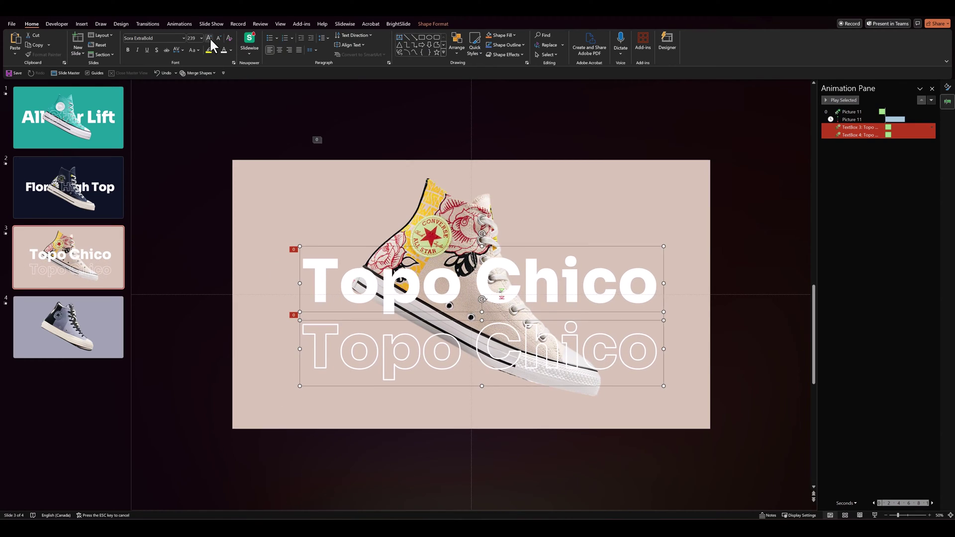
key(ctrl+shift+period)
Step: Send the solid Topo Chico title behind the shoe and top-align the outline title onto it
click(275, 243)
right_click(274, 244)
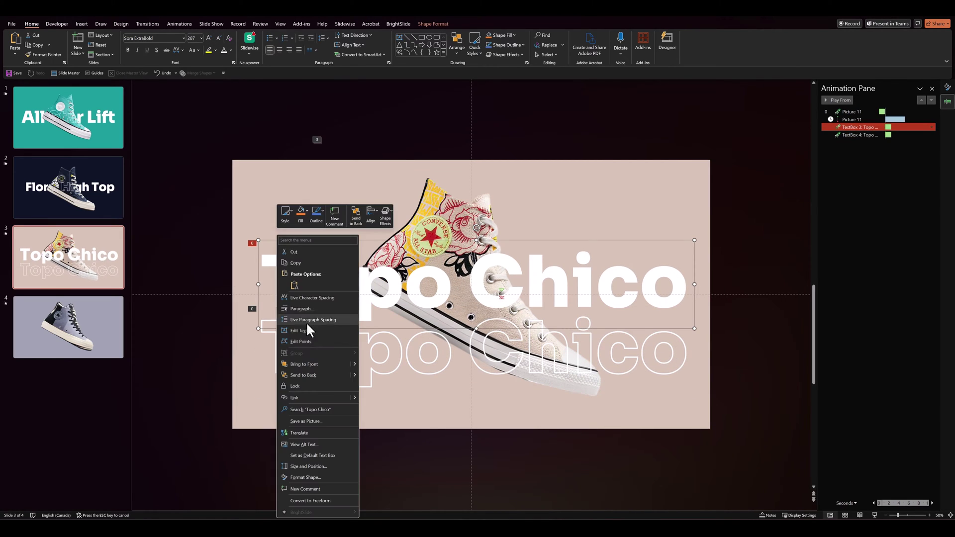
shift+click(307, 331)
click(456, 45)
mouse_move(470, 177)
click(528, 226)
click(721, 136)
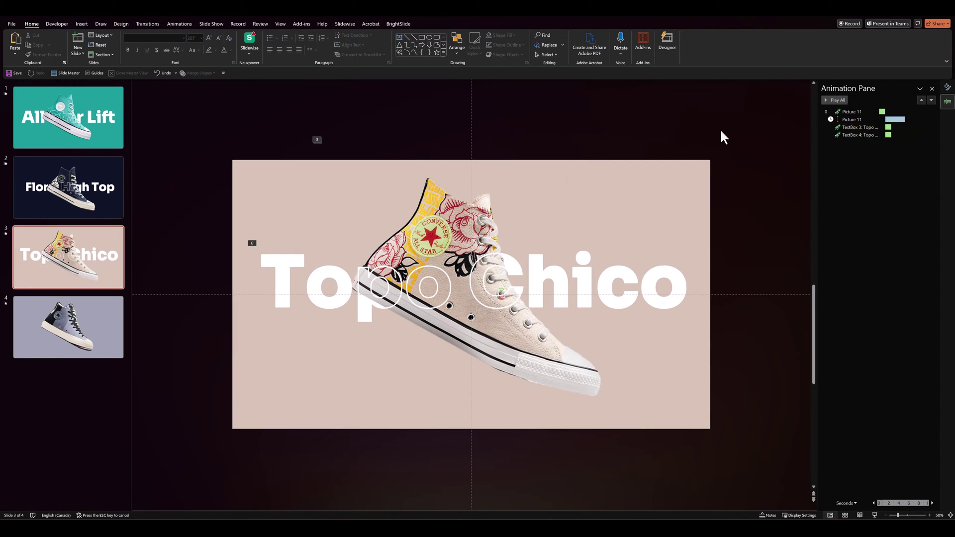
Step: Copy slide 2's two titles onto slide 4 and move the outline copy below the solid one
scroll(165, 326, down, 1)
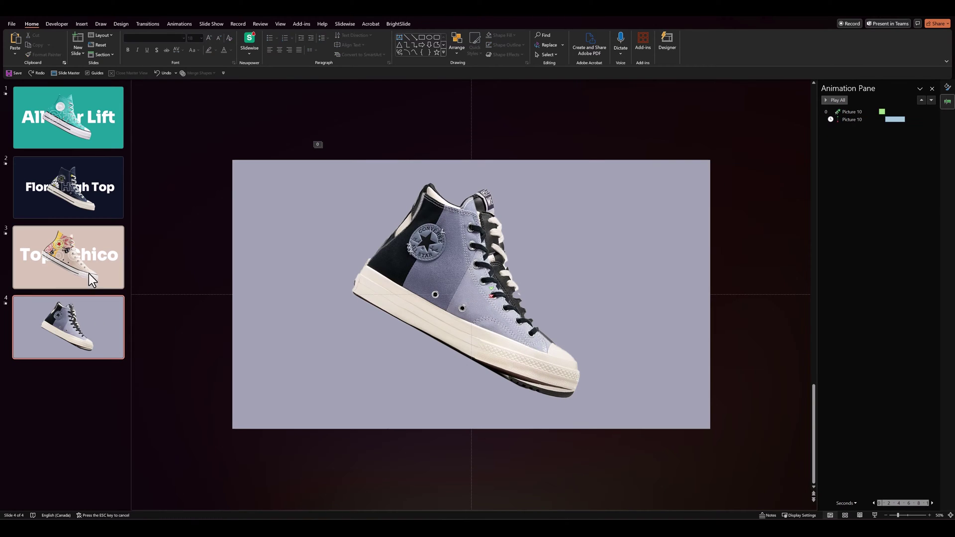
scroll(165, 319, up, 2)
drag(167, 252, 711, 342)
key(ctrl+c)
scroll(164, 328, down, 2)
key(ctrl+v)
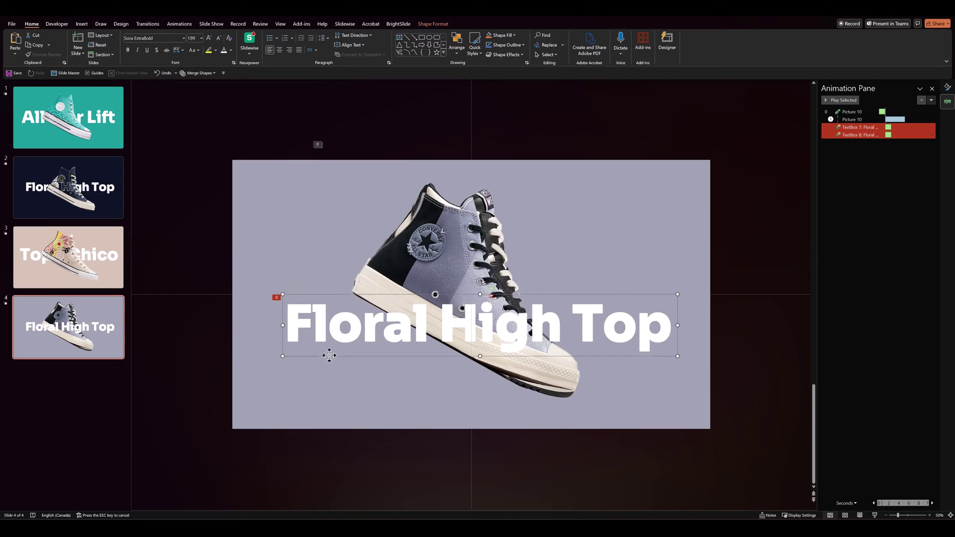
click(320, 324)
drag(320, 325, 320, 378)
Step: Retype both slide 4 titles as 'Patchwork Suede' and shift them left and slightly up
text(Patchwork SuedePatchwork Suede)
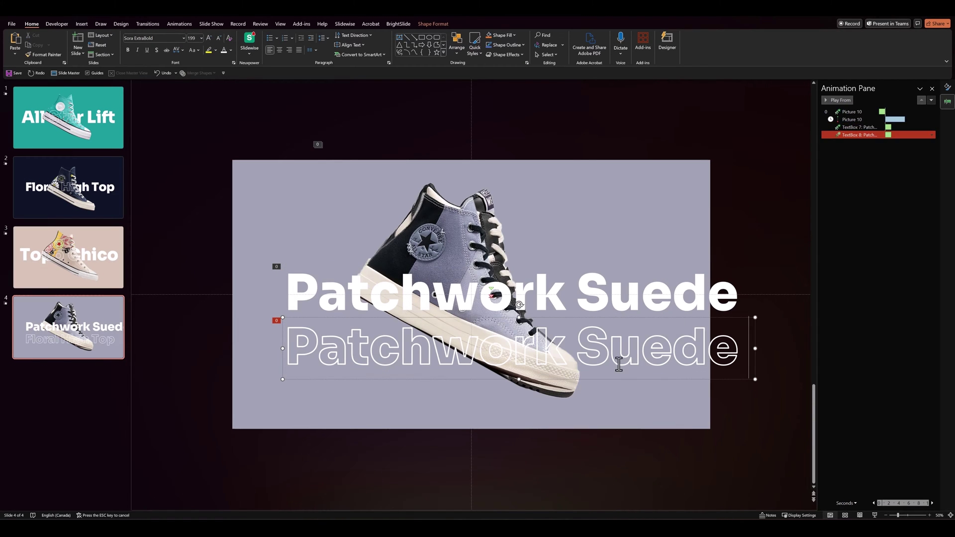
shift+click(753, 323)
drag(753, 324, 710, 314)
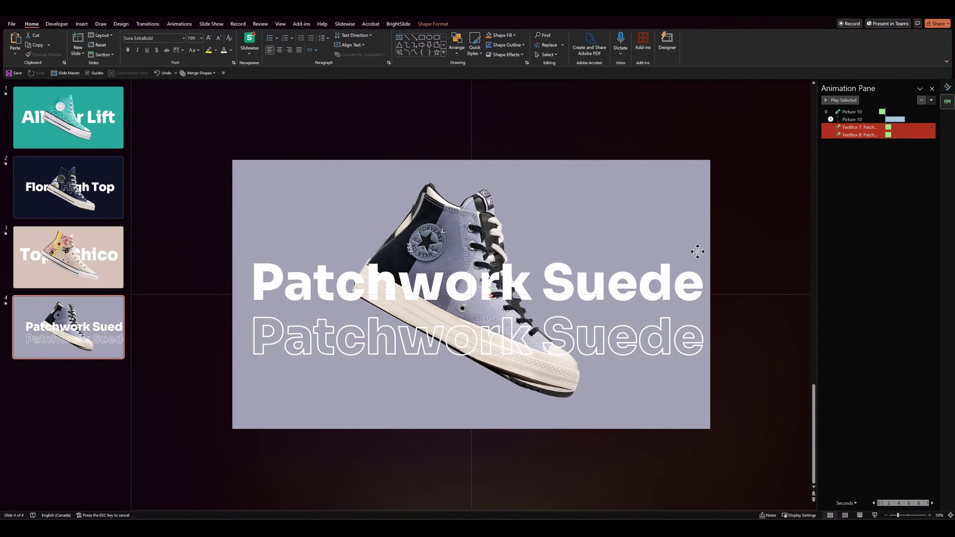
click(456, 44)
mouse_move(480, 170)
click(527, 213)
key(ctrl+z)
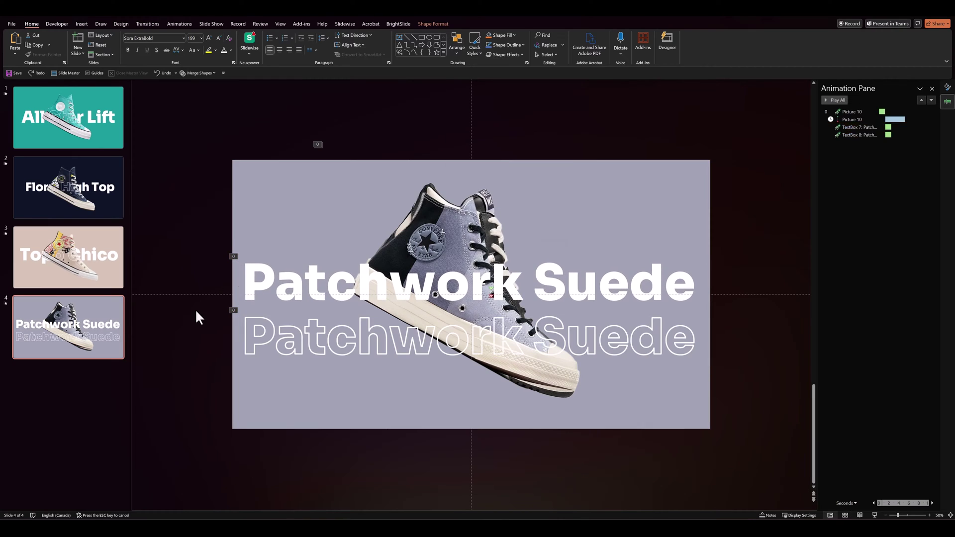
Step: Top-align the two Patchwork Suede titles and move the second Picture 10 animation to the list's end
click(241, 251)
shift+click(264, 338)
click(457, 44)
mouse_move(480, 170)
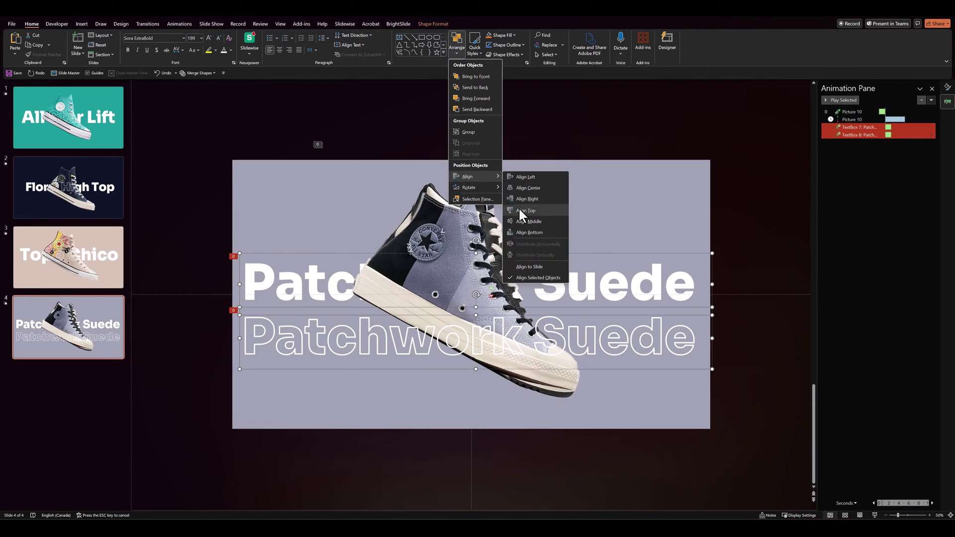
click(520, 210)
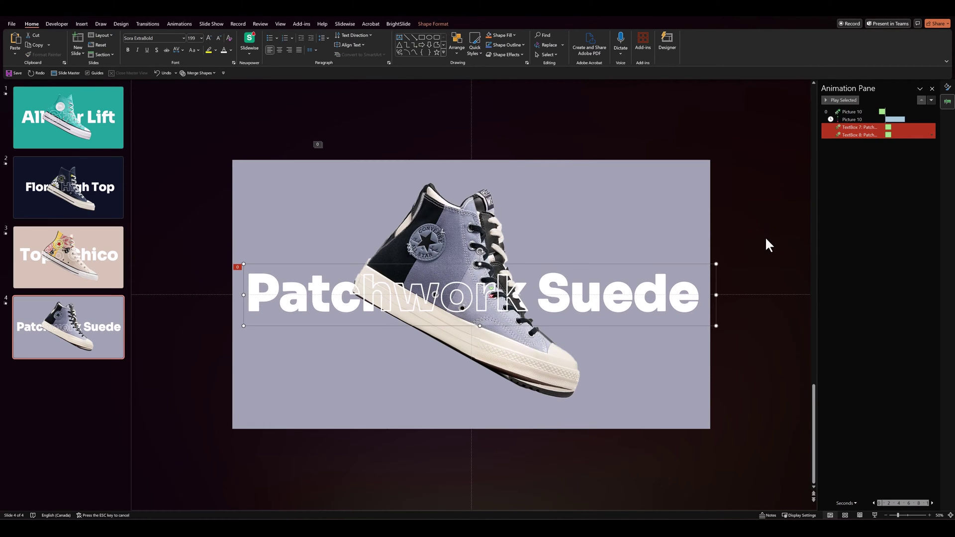
drag(853, 119, 866, 145)
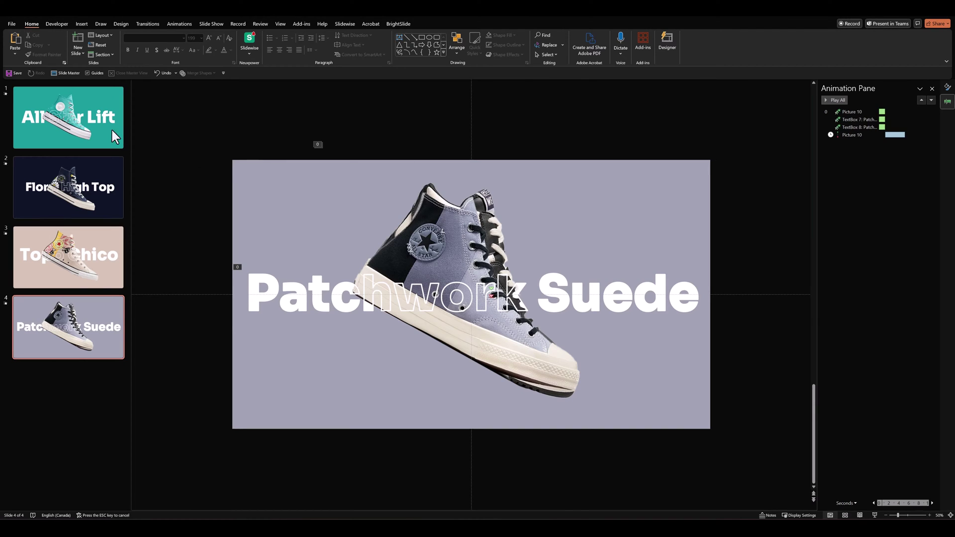
click(59, 135)
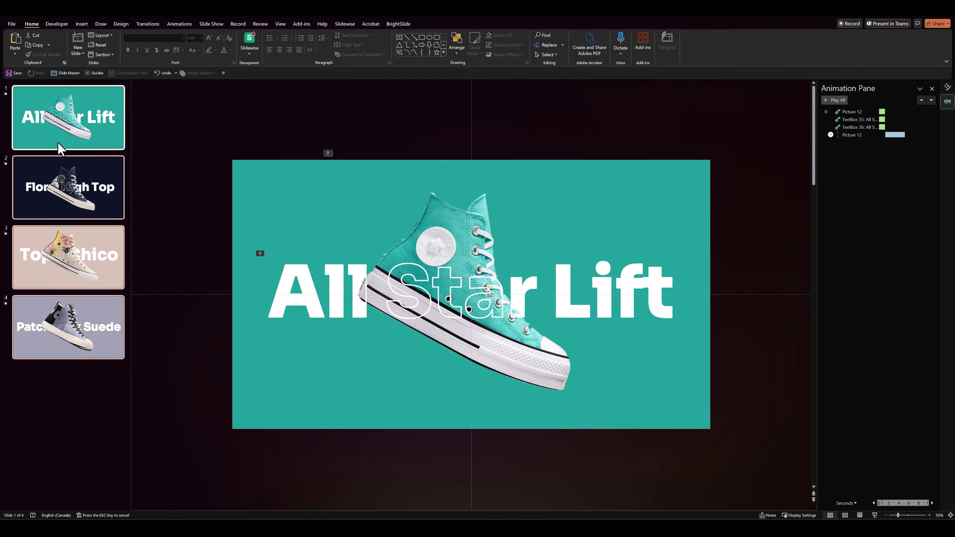
Step: Apply the Dynamic Content Pan transition to slide 1 with a 01.30 duration
click(153, 25)
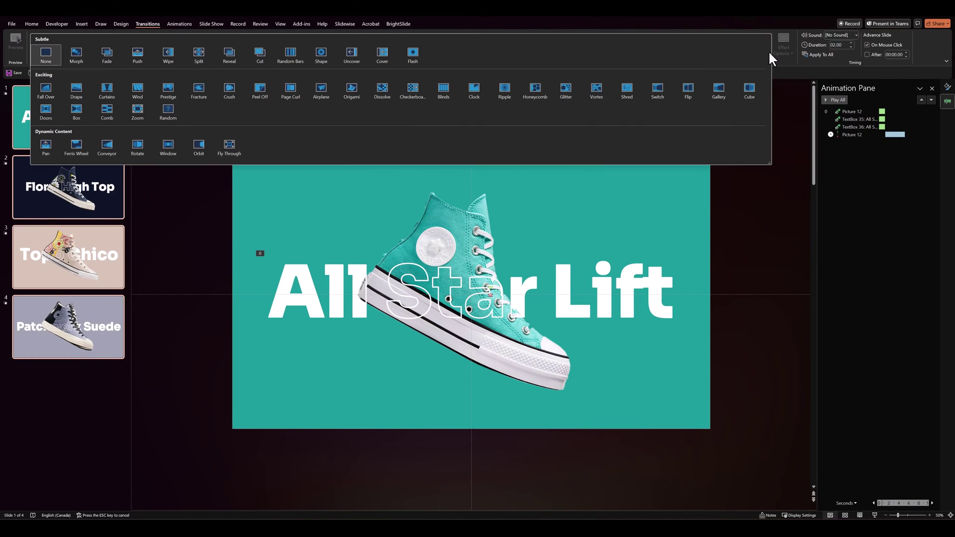
click(769, 51)
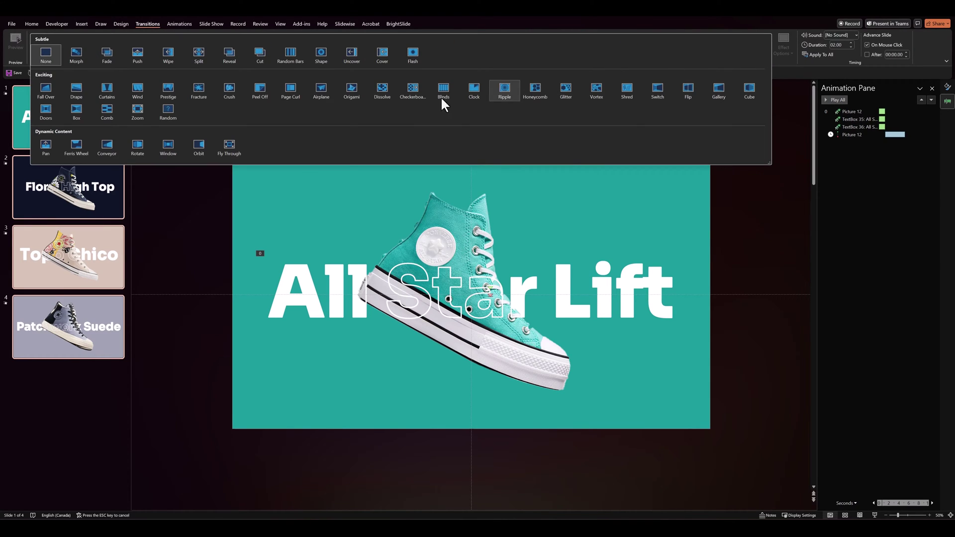
click(46, 146)
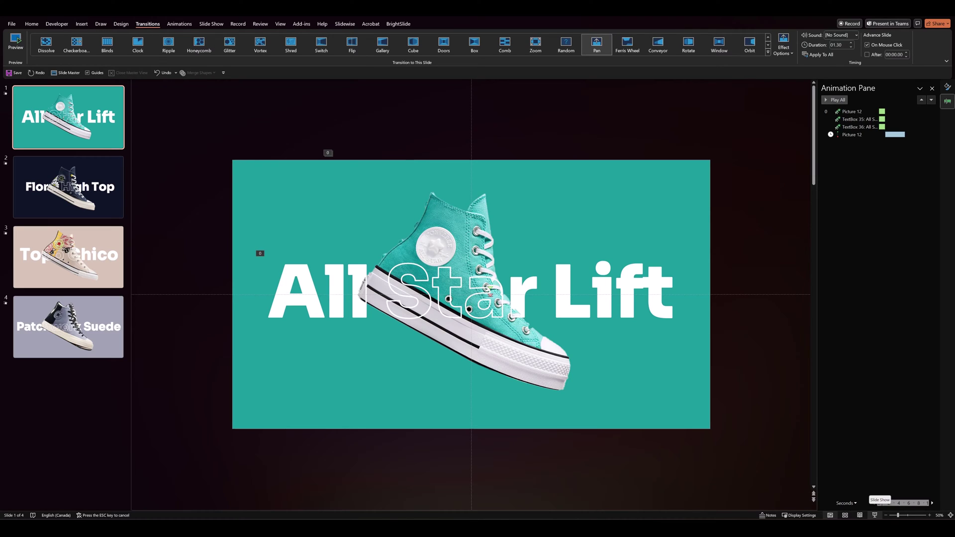
Step: Add a new slide 5, paste the red sneaker 3D model and enlarge it near the centre
click(79, 370)
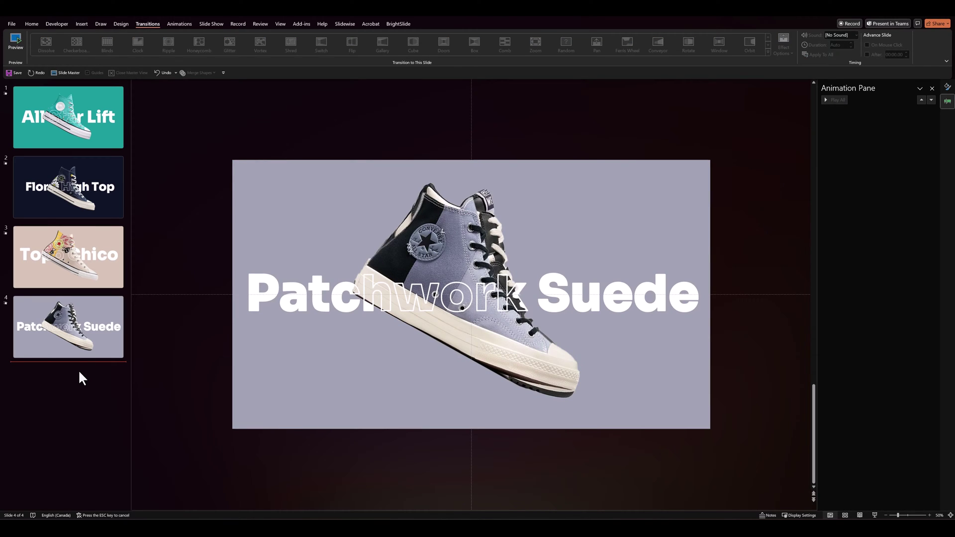
right_click(78, 369)
click(91, 400)
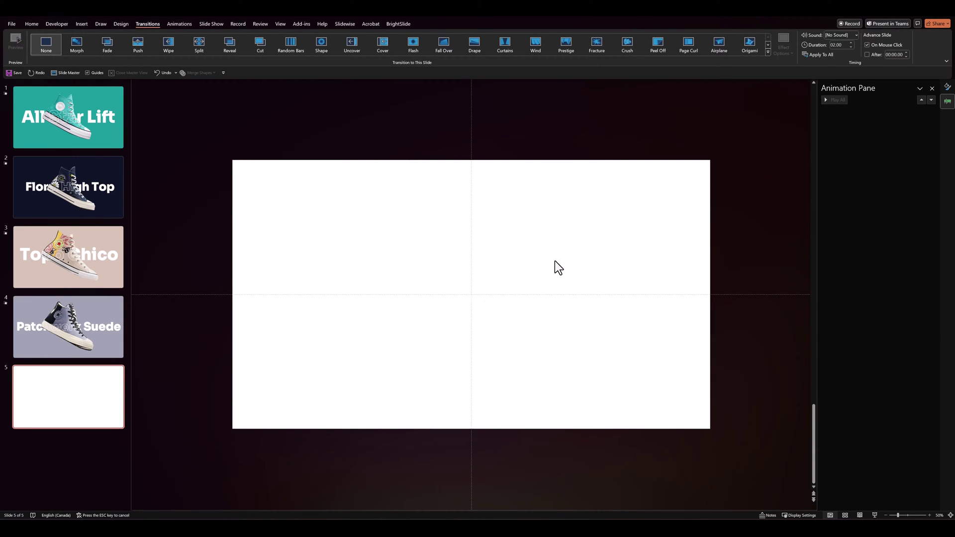
key(ctrl+v)
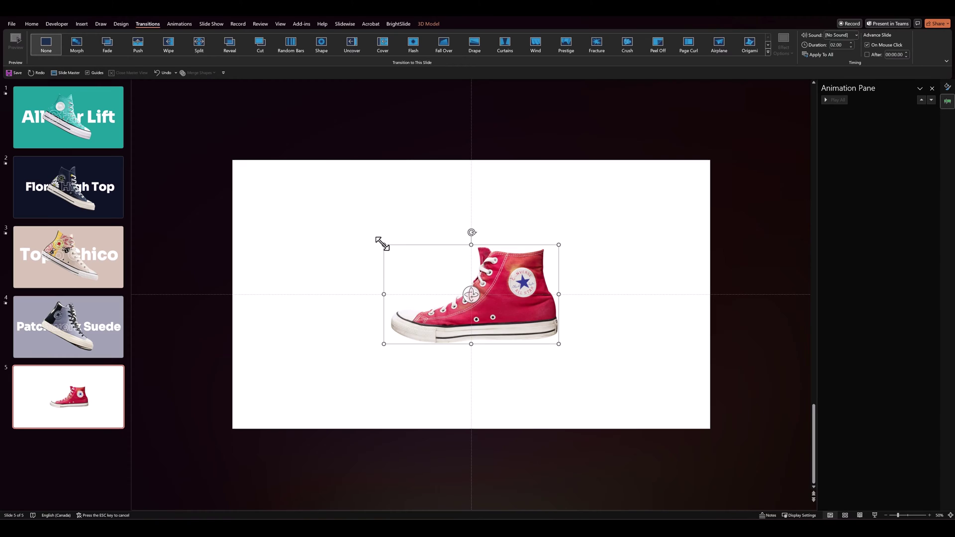
drag(382, 243, 310, 222)
drag(506, 310, 491, 302)
Step: Fill slide 5's background with the shoe's crimson using the eyedropper
double_click(643, 207)
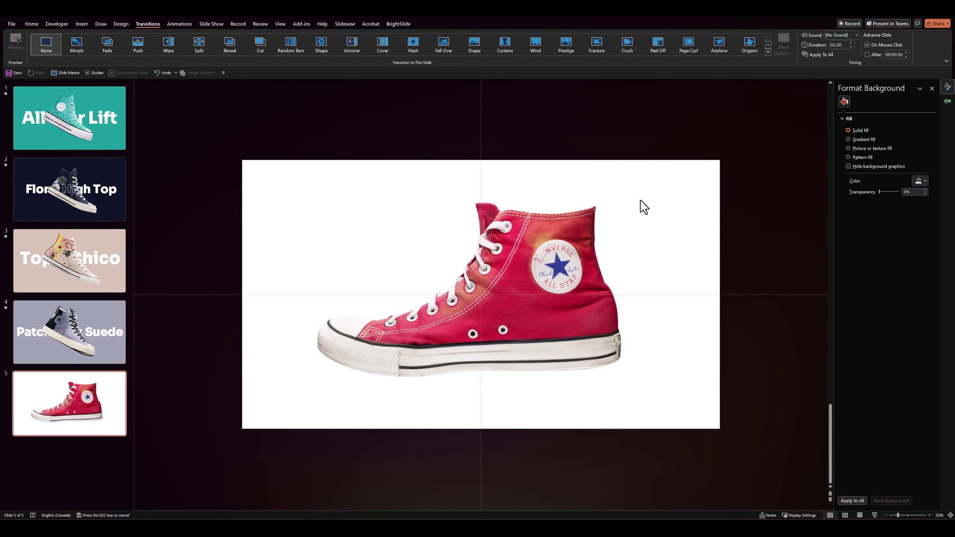
click(916, 183)
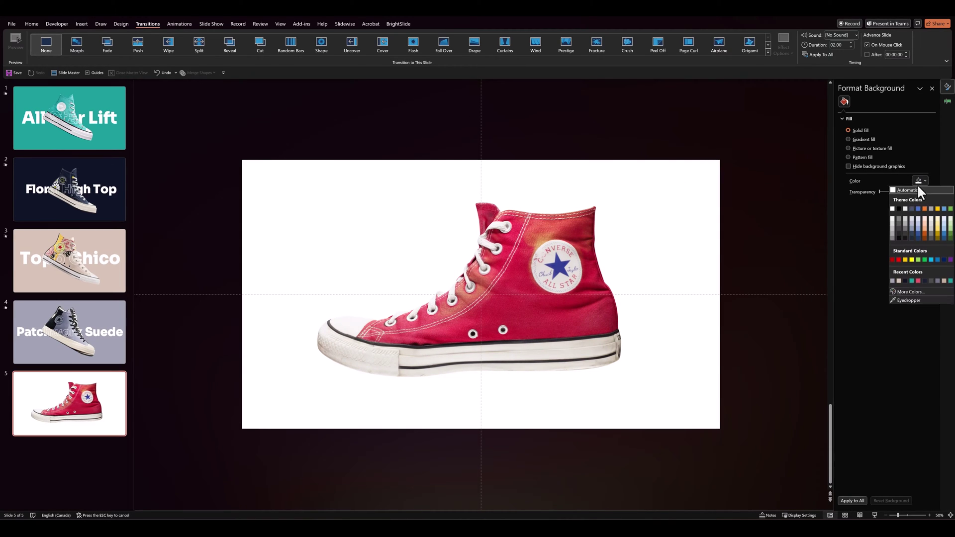
click(905, 300)
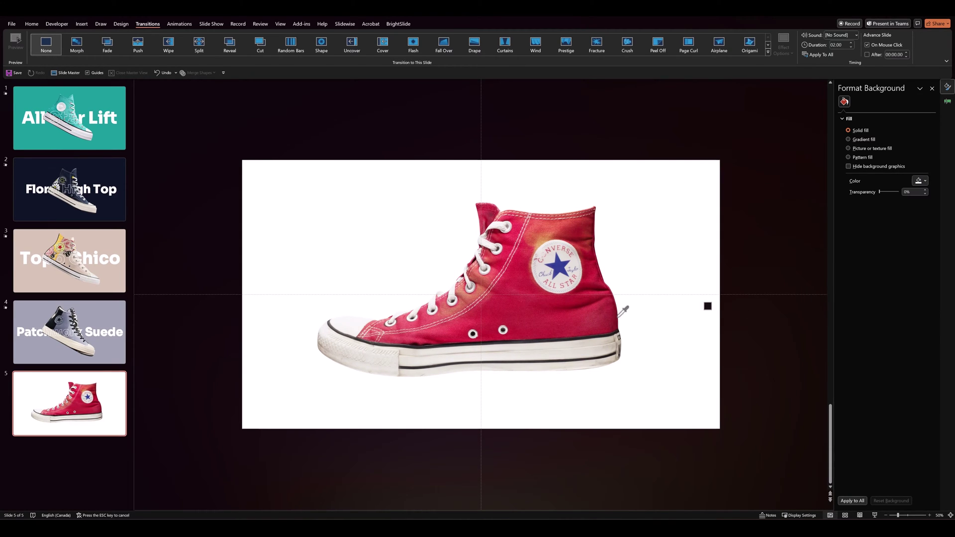
click(503, 296)
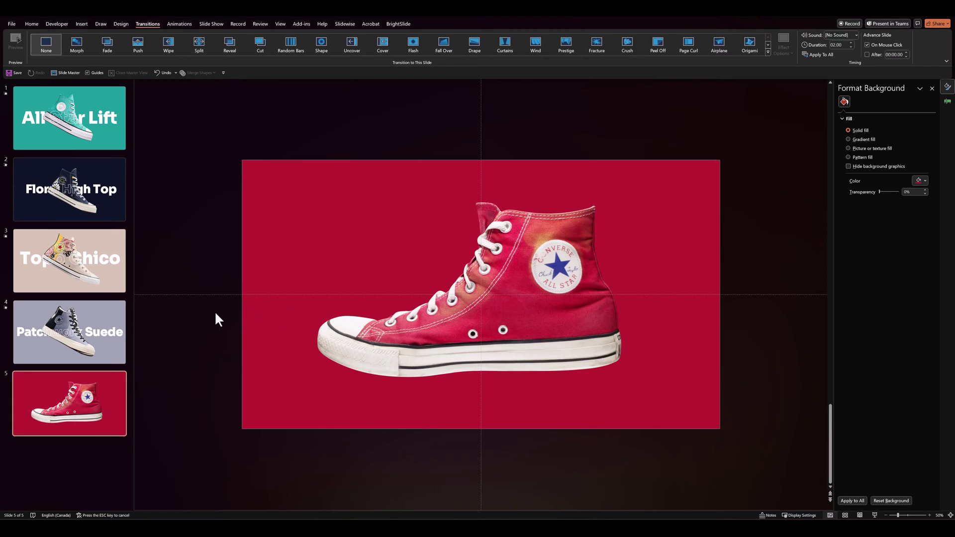
click(124, 271)
Step: Copy slide 3's two Topo Chico titles onto slide 5 and move the outline copy below the solid one
drag(181, 211, 769, 338)
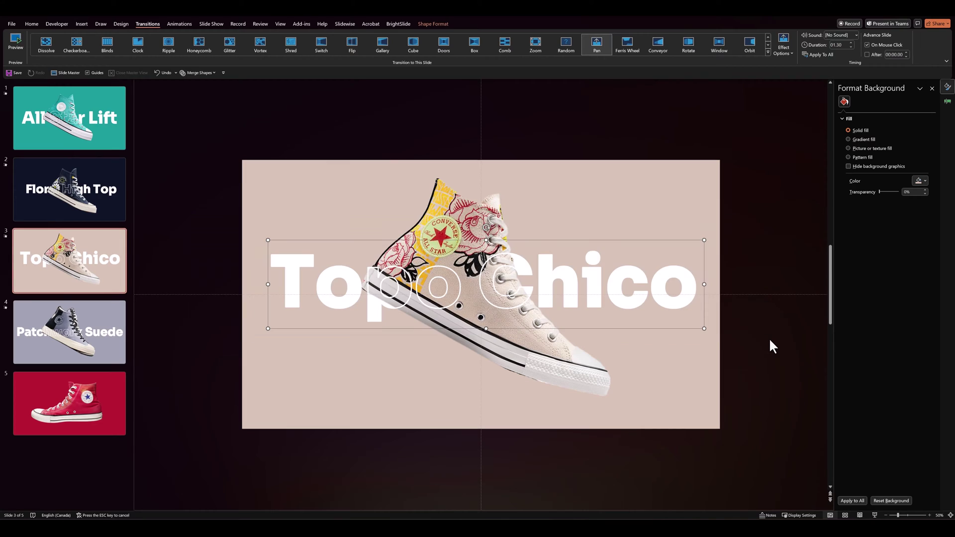
key(ctrl+c)
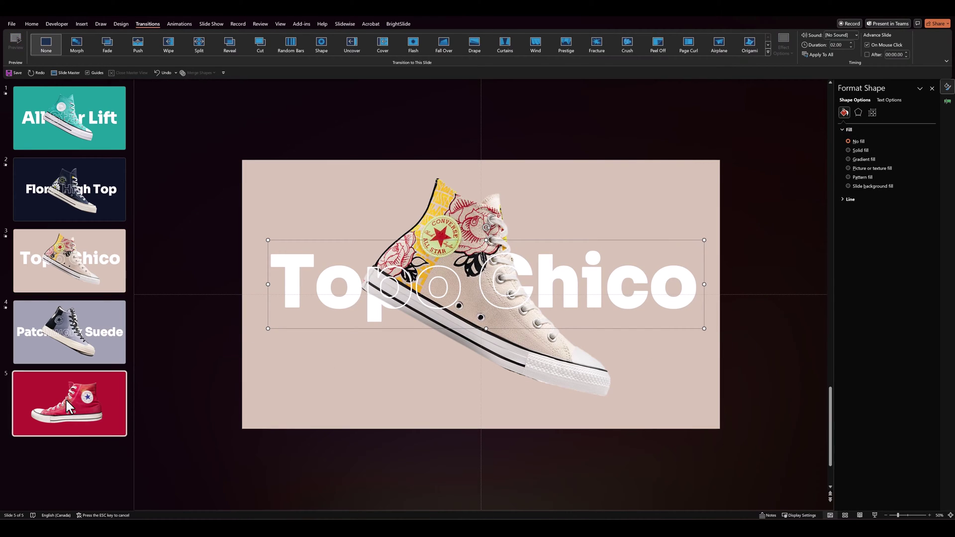
click(67, 401)
key(ctrl+v)
click(290, 287)
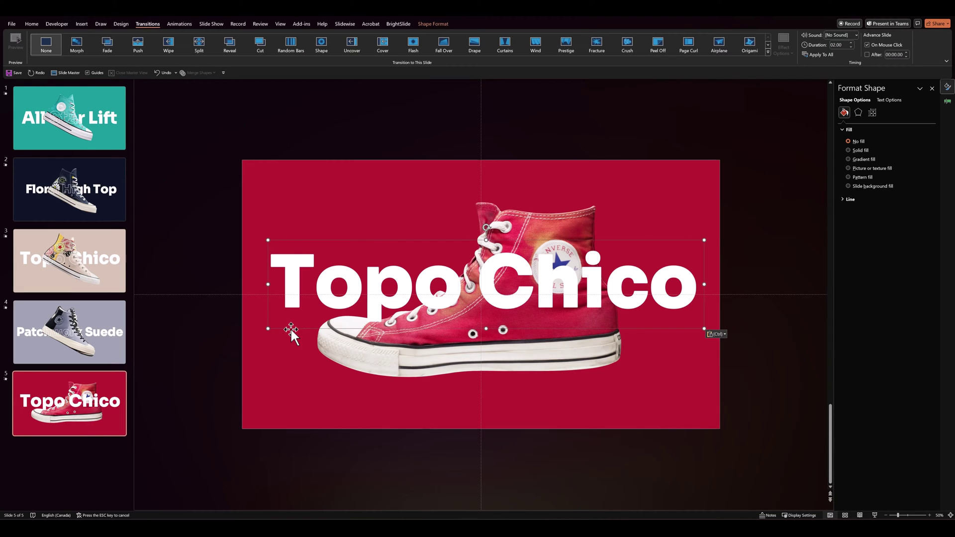
drag(290, 330, 277, 405)
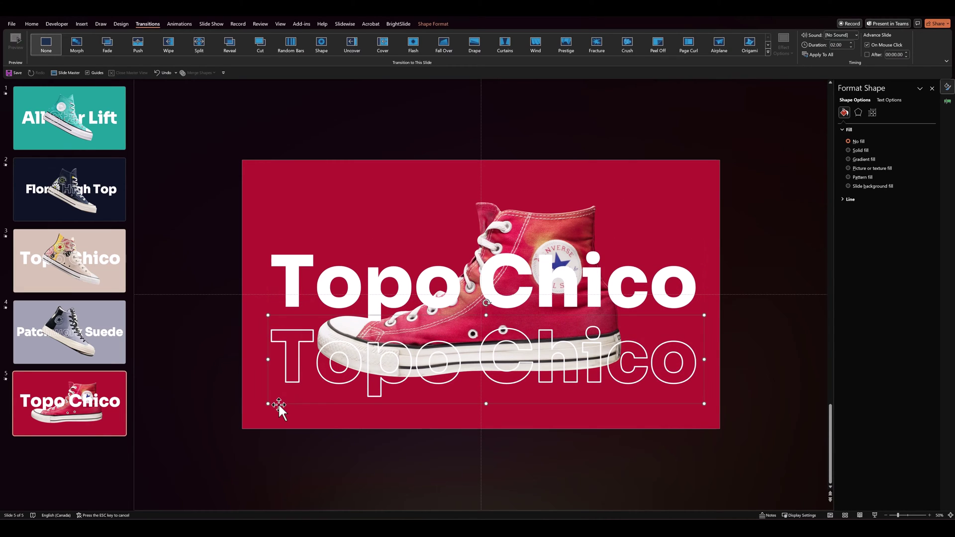
Step: Retype both slide 5 titles as 'ALL STAR', then select the 3D shoe
triple_click(365, 277)
text(ALL STAR)
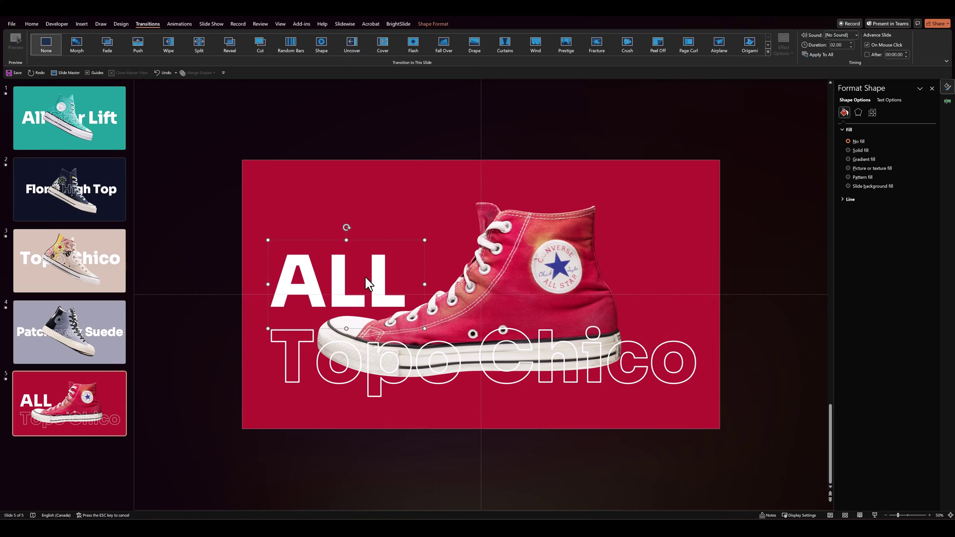
triple_click(377, 379)
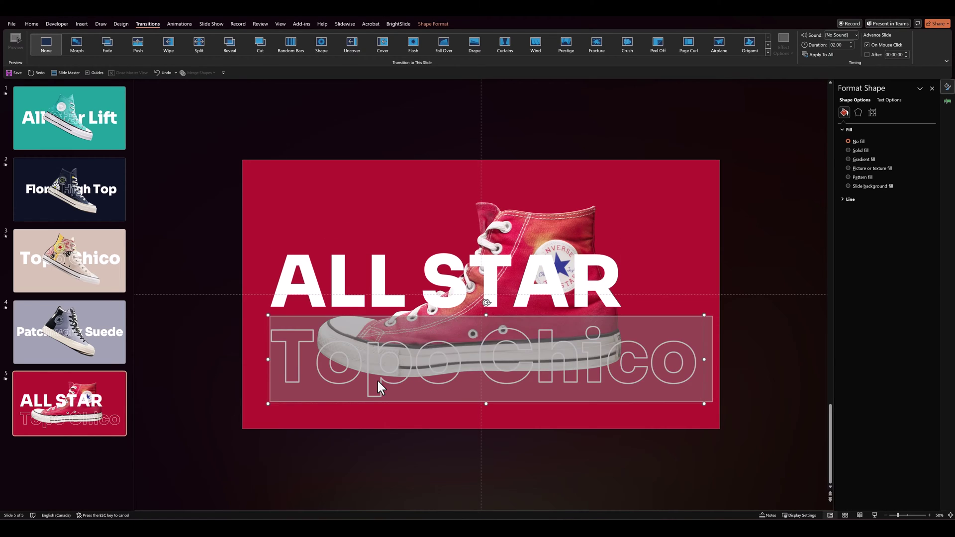
text(ALL STAR)
click(504, 164)
click(546, 225)
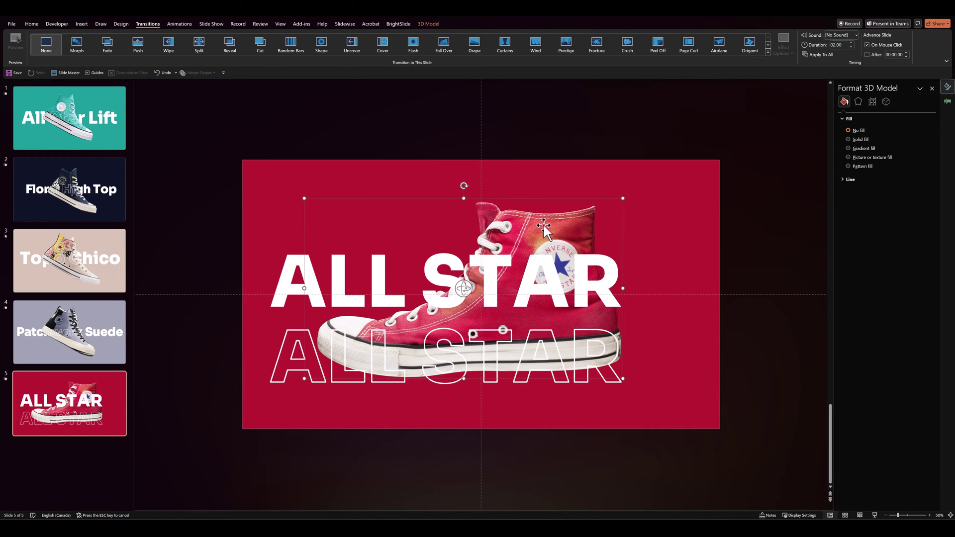
Step: Give the red 3D shoe a Turntable animation that starts With Previous
click(178, 24)
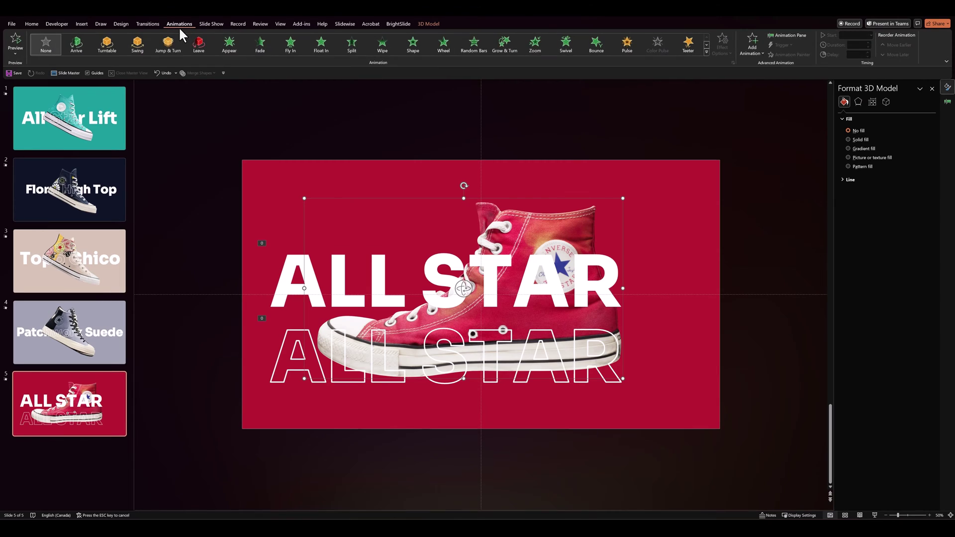
click(98, 50)
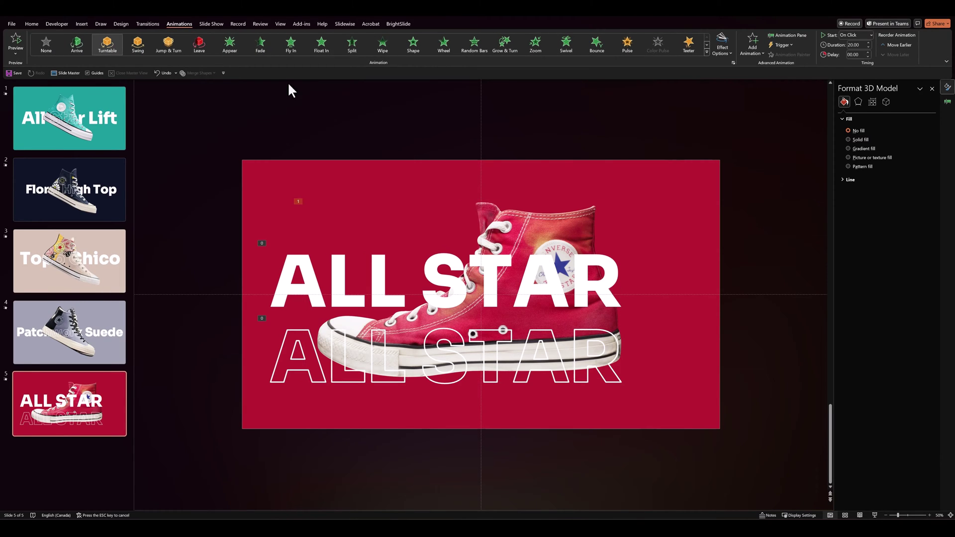
click(946, 102)
right_click(865, 127)
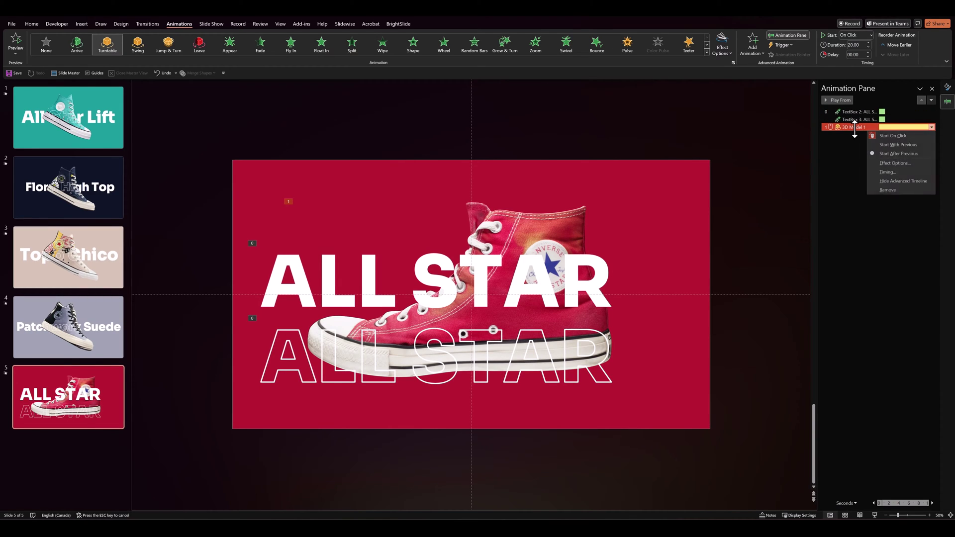
click(876, 143)
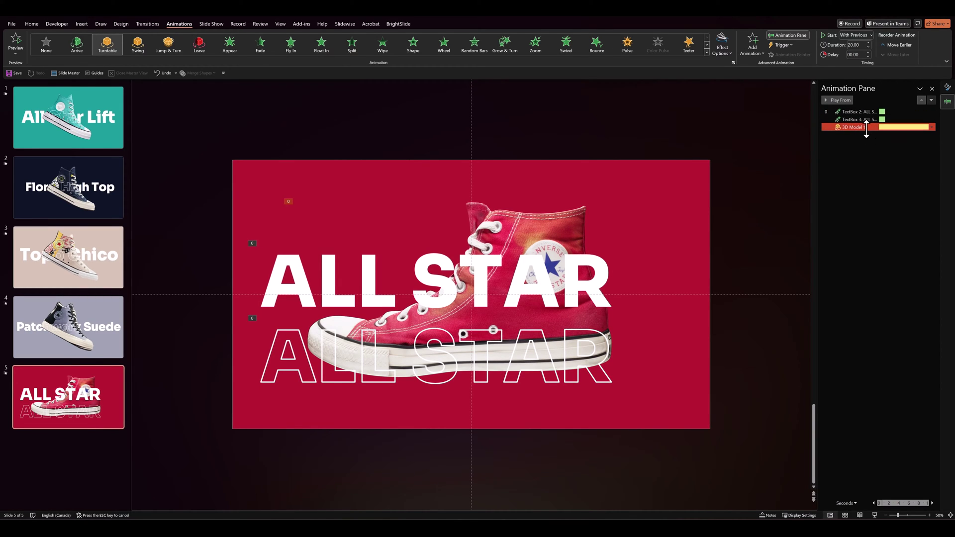
Step: Set the Turntable spin to repeat Until End of Slide
right_click(867, 127)
click(883, 164)
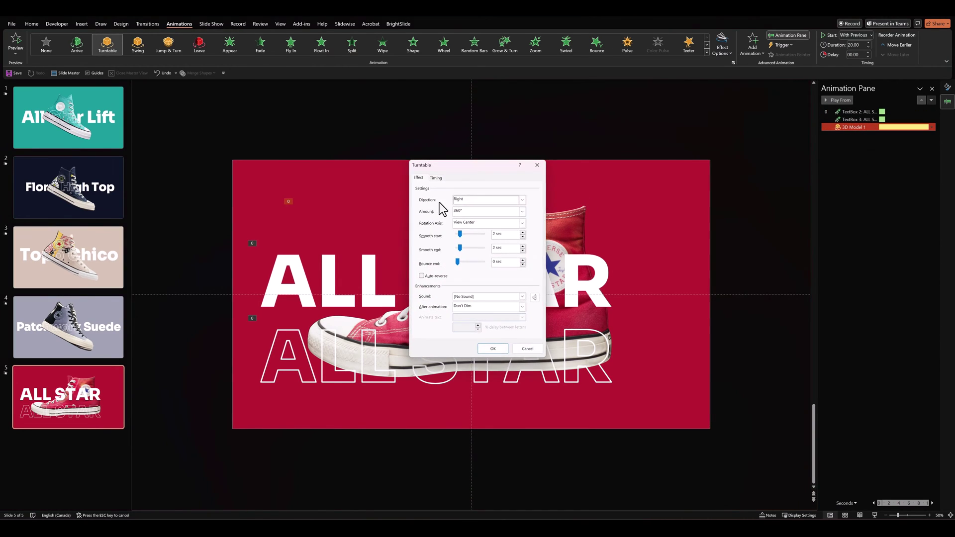
click(436, 178)
click(493, 218)
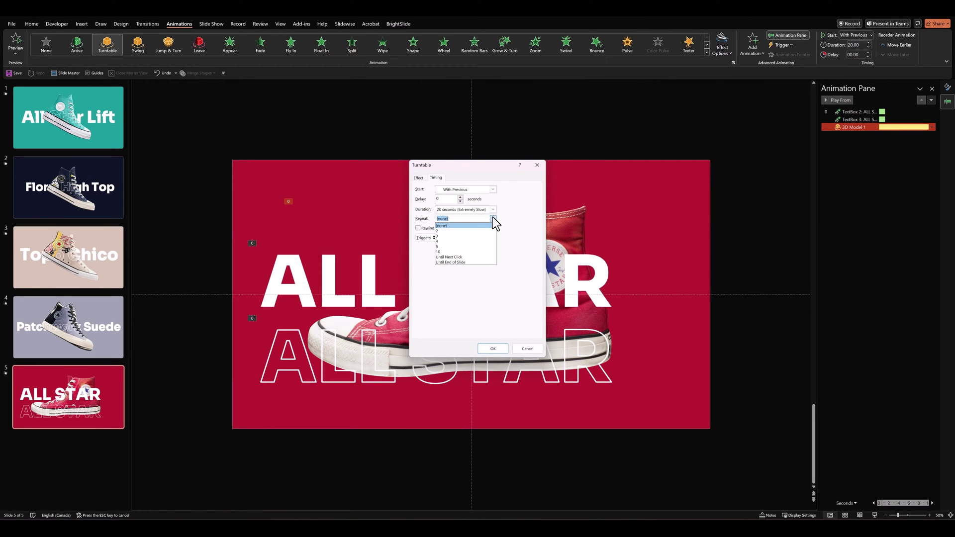
click(462, 262)
click(497, 350)
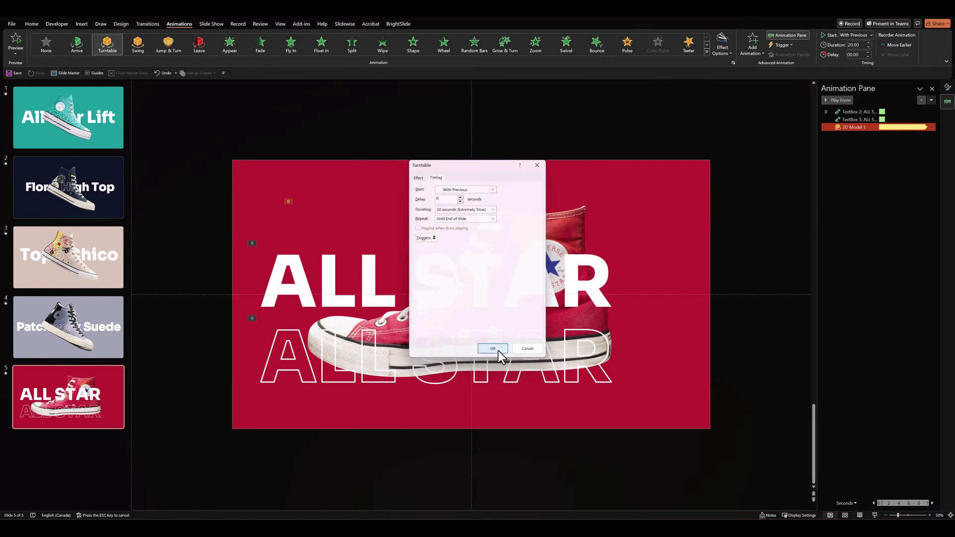
click(258, 248)
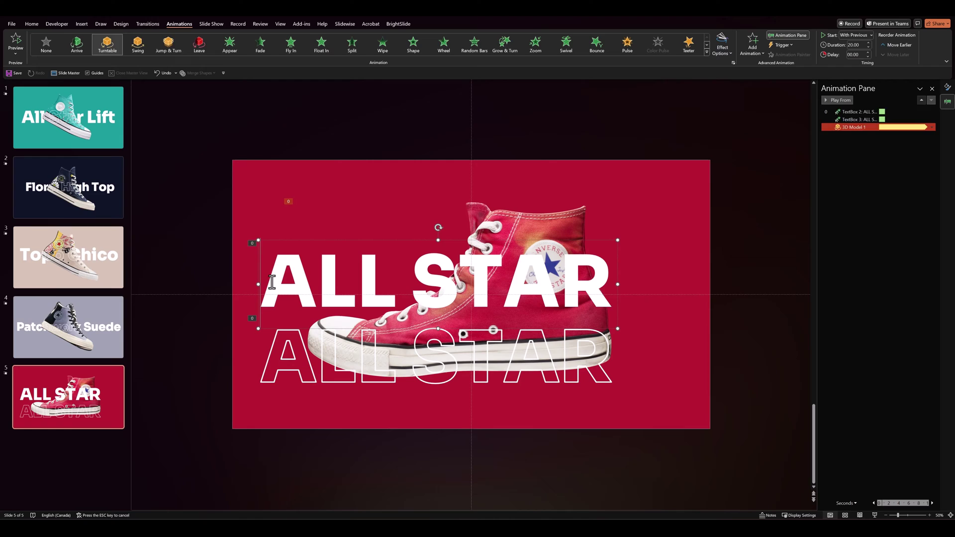
Step: Send the solid ALL STAR title behind the shoe and select both ALL STAR titles
right_click(258, 238)
click(285, 370)
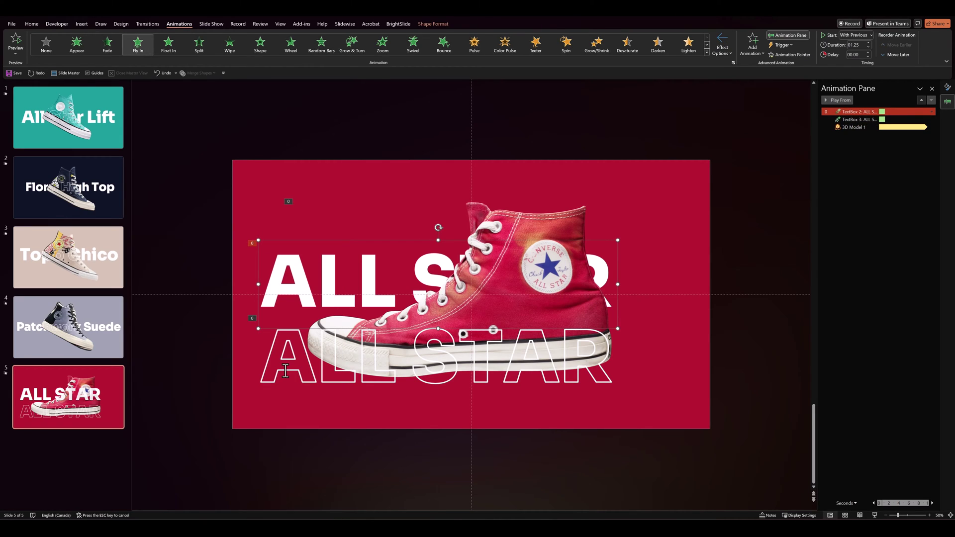
shift+click(275, 350)
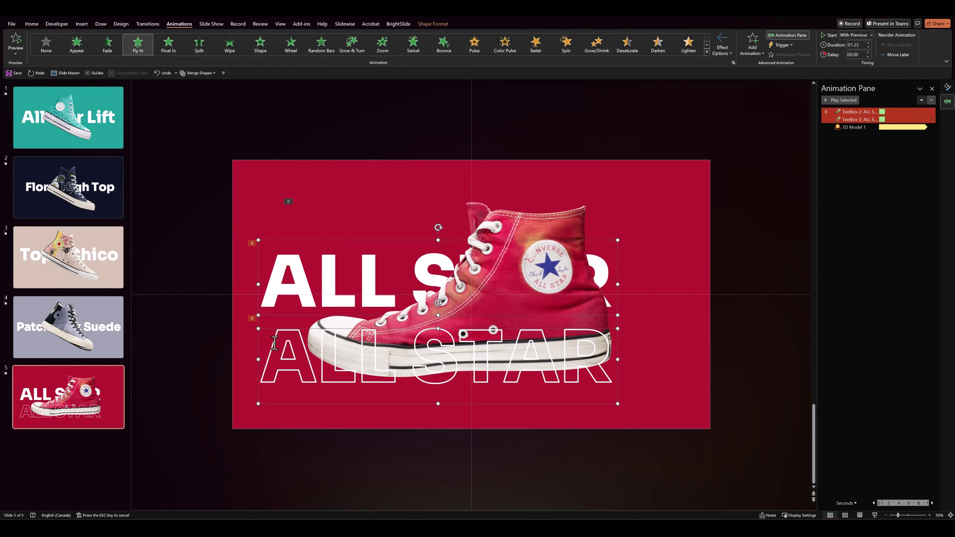
Step: Top-align the outline and solid ALL STAR titles, then play slide 5 as a slide show
click(32, 25)
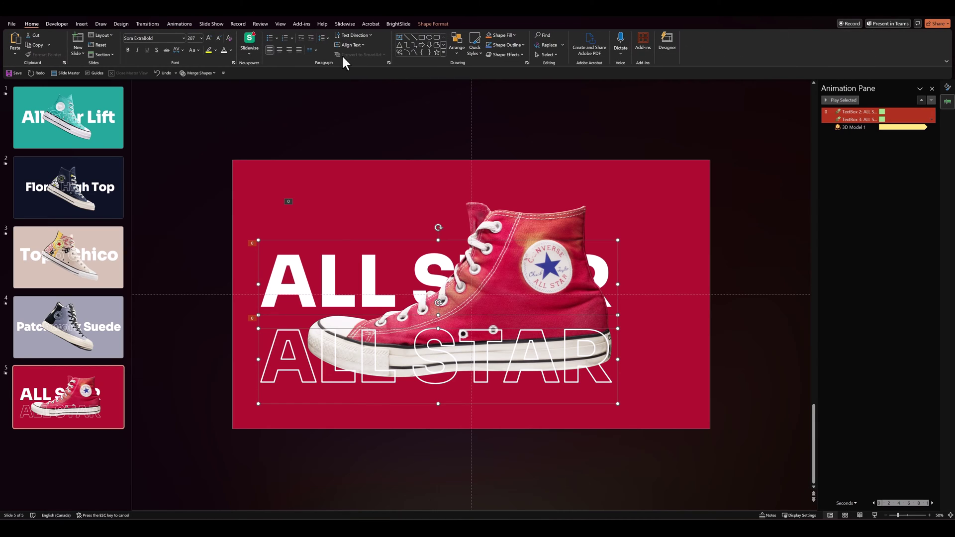
click(458, 54)
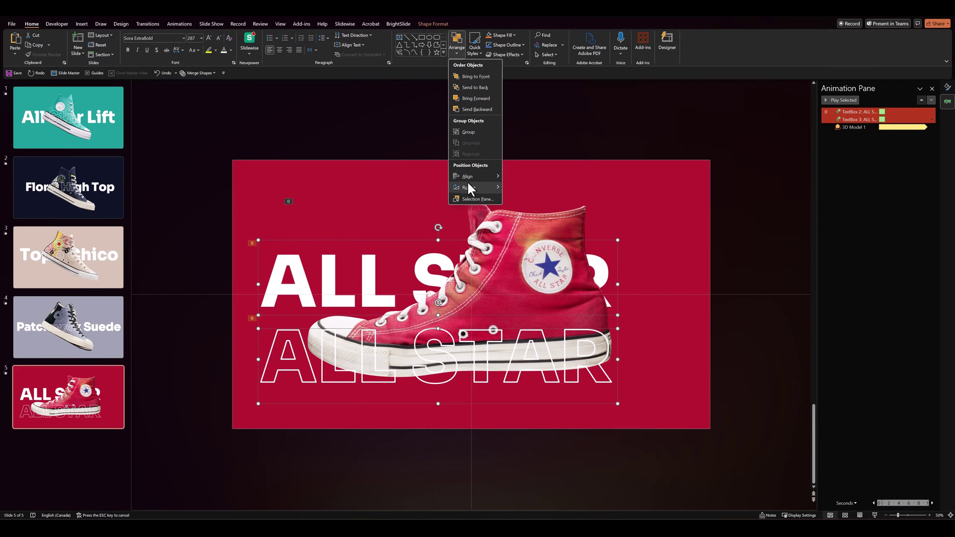
mouse_move(467, 179)
click(529, 203)
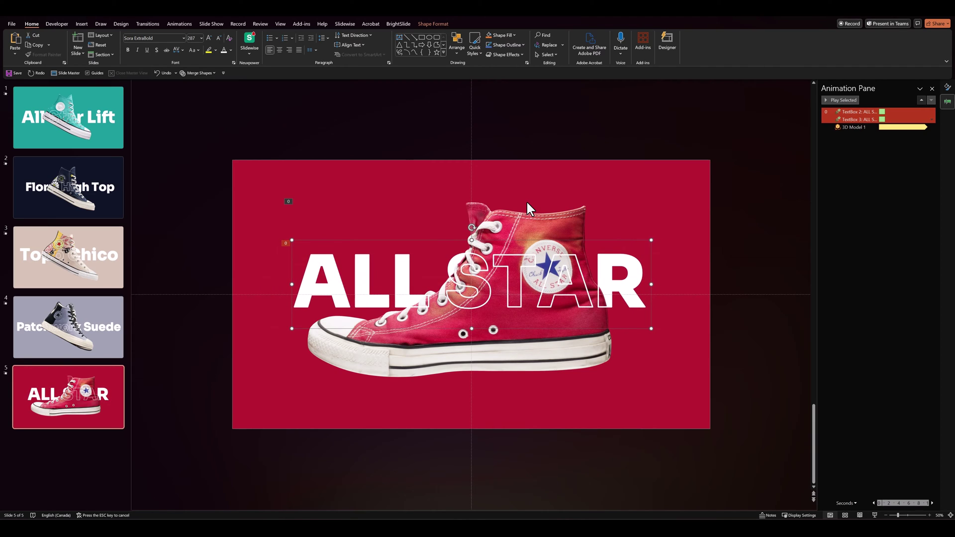
click(756, 362)
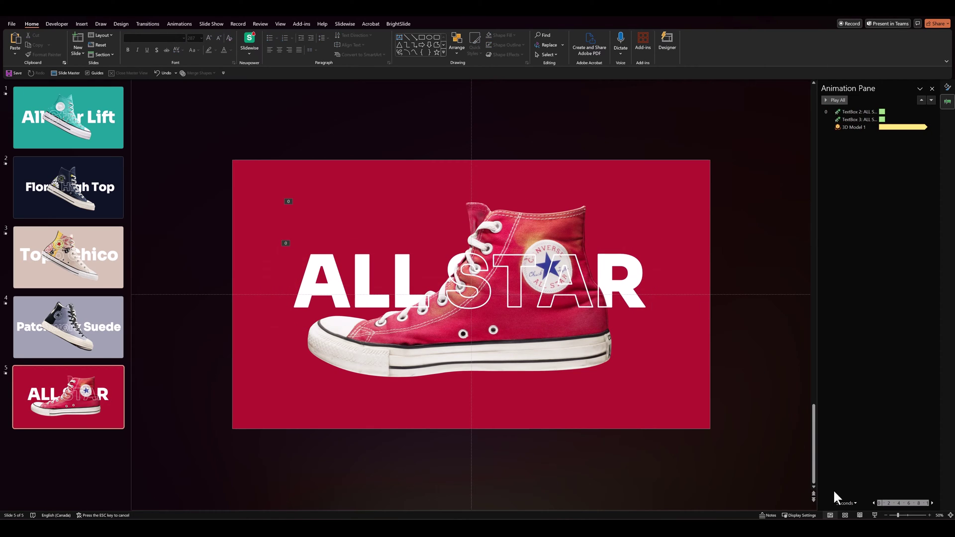